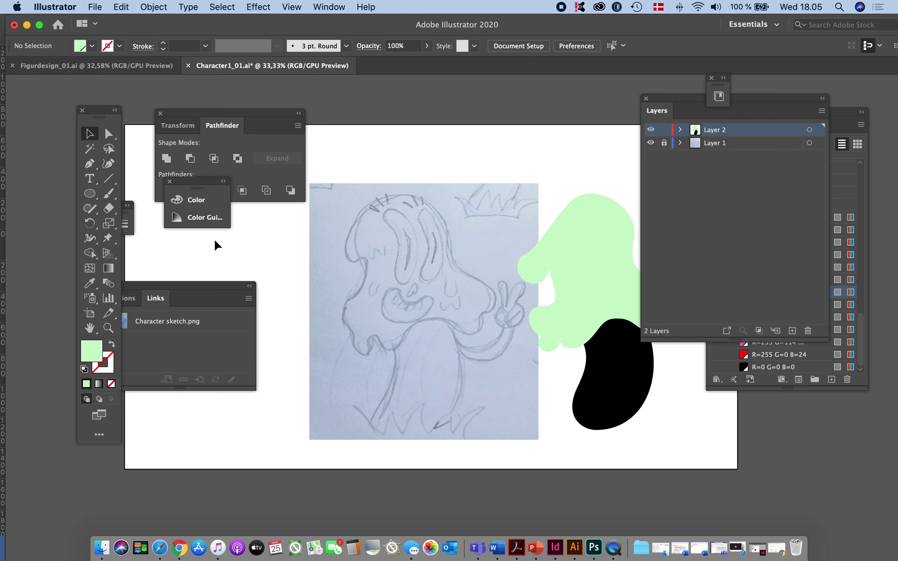
# - Draw a rounded rectangle across the lower-left part of the character sketch
pyautogui.click(91, 193)
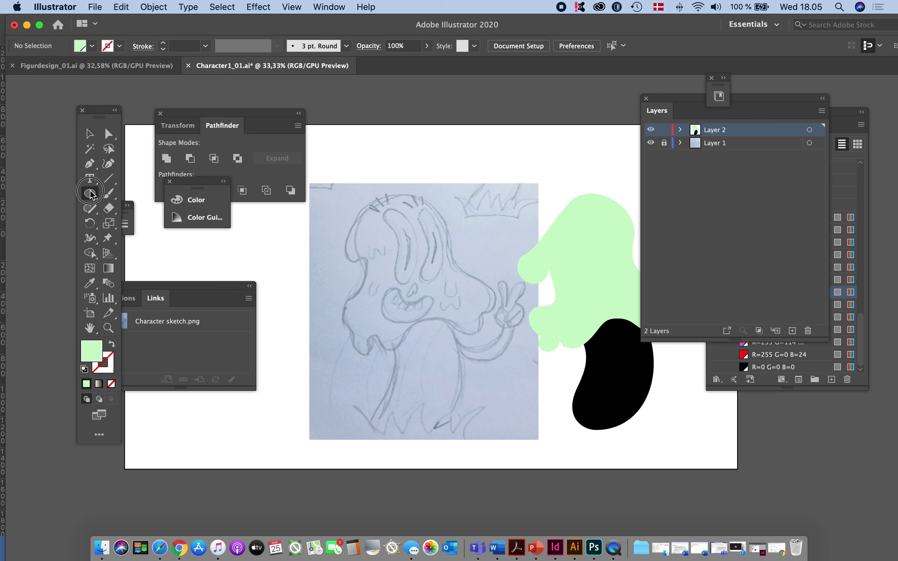
pyautogui.moveTo(90, 193); pyautogui.dragTo(155, 208)
pyautogui.moveTo(287, 328)
pyautogui.mouseDown()
pyautogui.moveTo(367, 373)
pyautogui.moveTo(403, 367)
pyautogui.moveTo(406, 380)
pyautogui.mouseUp()
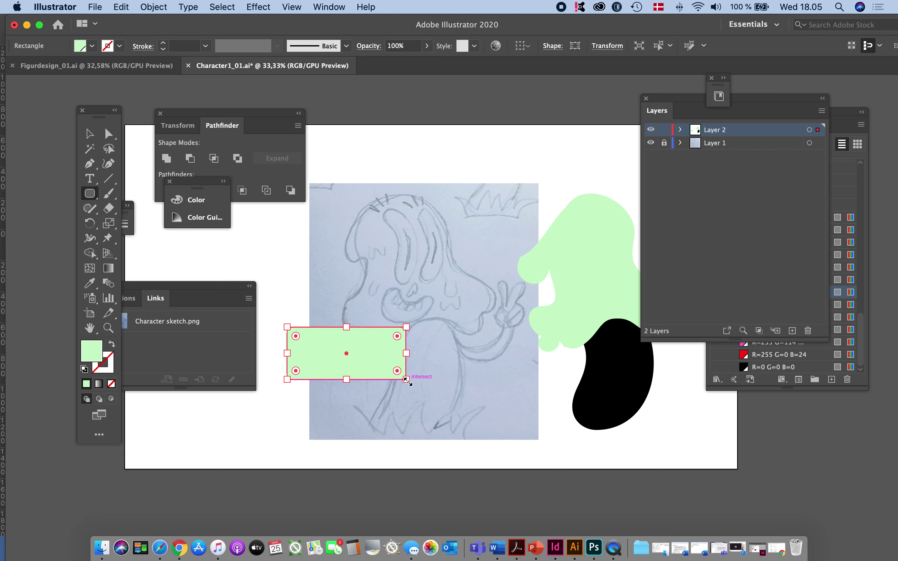
# - Fill the rounded rectangle with the black R=0 G=0 B=0 swatch and round its corners fully into a pill shape
pyautogui.moveTo(801, 105); pyautogui.dragTo(772, 92)
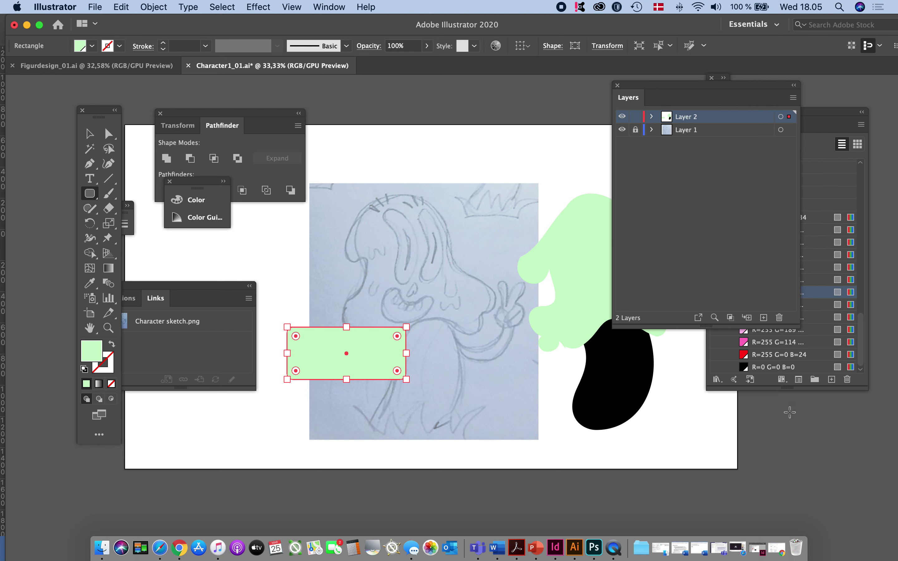
pyautogui.click(744, 367)
pyautogui.moveTo(296, 336); pyautogui.dragTo(395, 387)
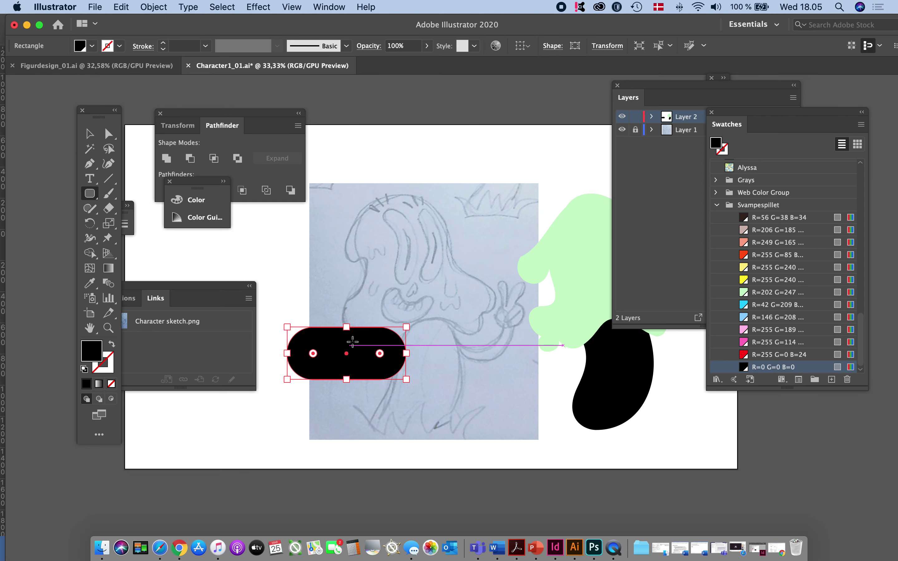
# - Start an Arc warp effect on the black pill shape
pyautogui.click(266, 7)
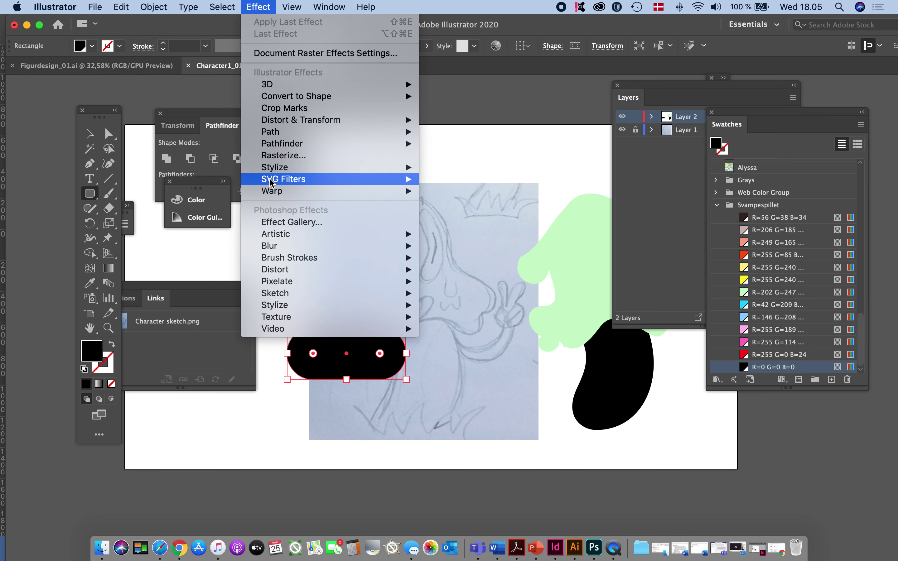
pyautogui.moveTo(273, 197)
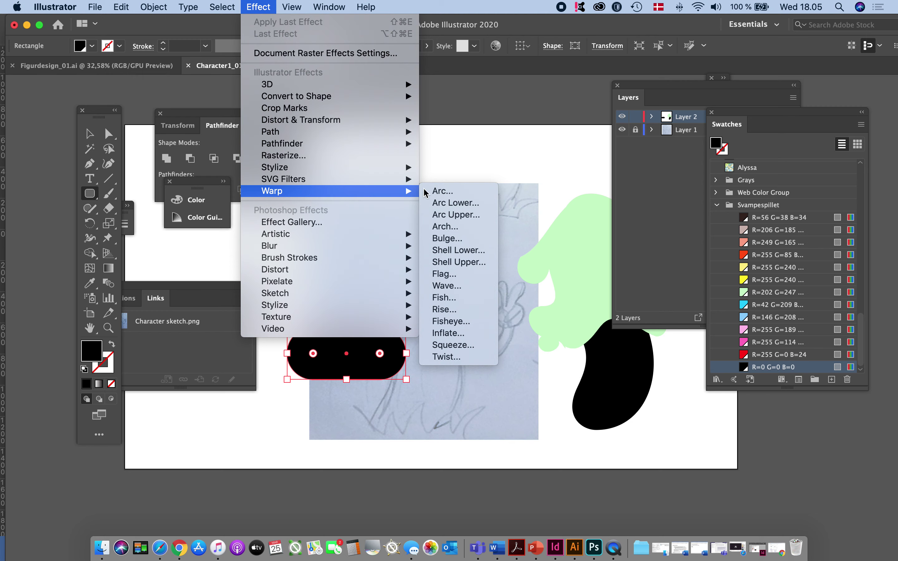
pyautogui.click(445, 191)
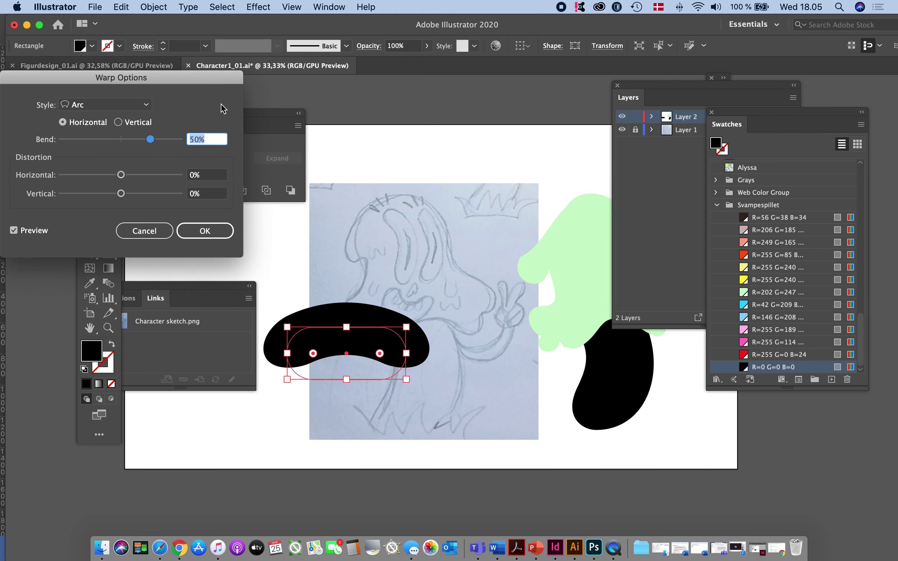
# - Preview the Bulge and Fish warp styles on the black shape and return to the Arc style
pyautogui.moveTo(172, 81); pyautogui.dragTo(236, 117)
pyautogui.click(216, 149)
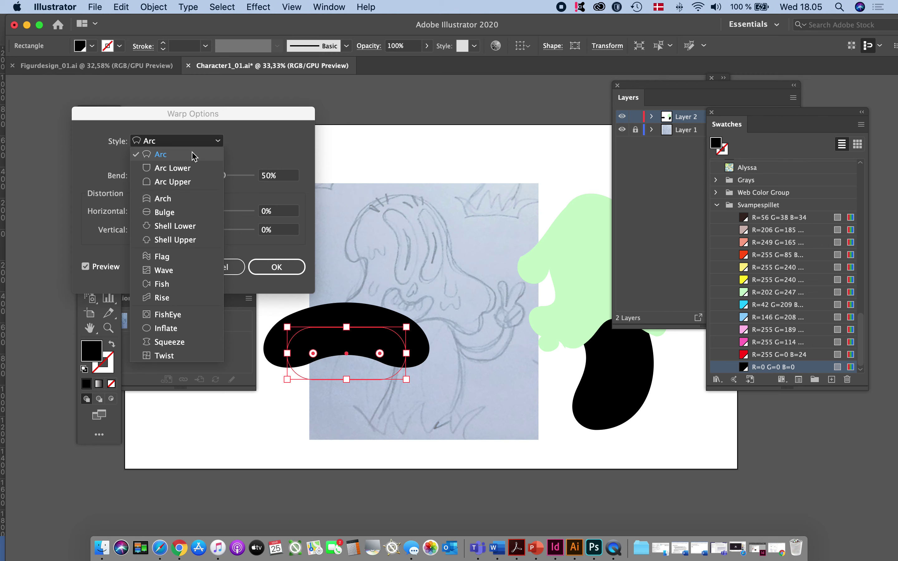
pyautogui.click(166, 216)
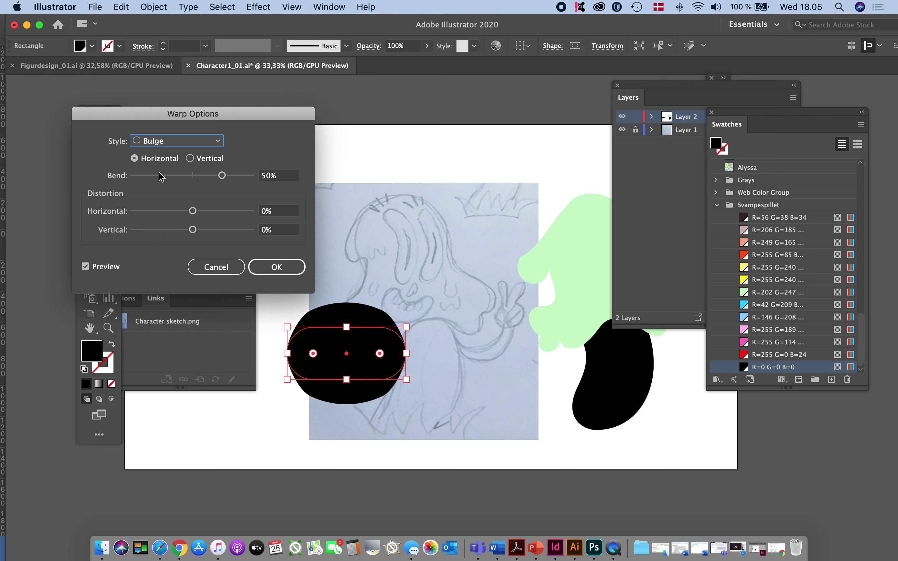
pyautogui.click(187, 144)
pyautogui.click(162, 291)
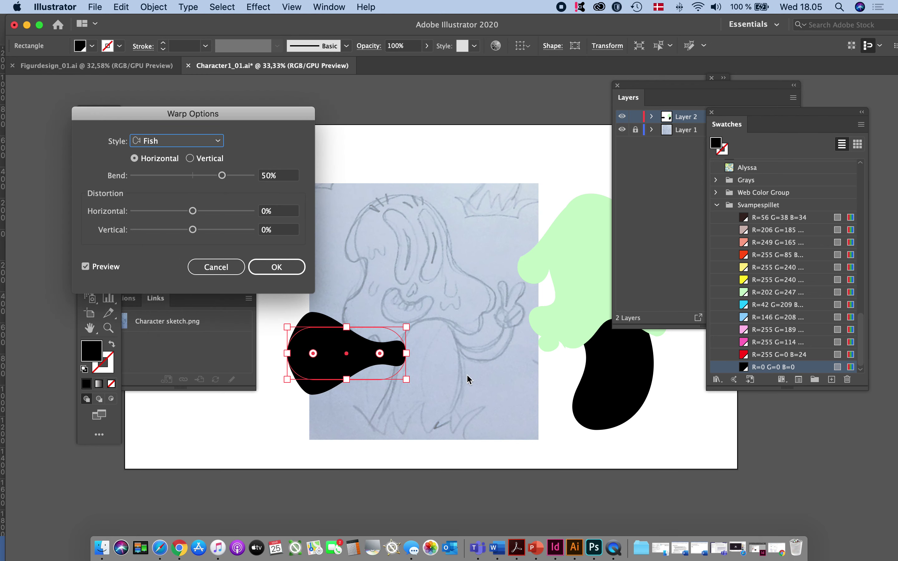
pyautogui.click(194, 145)
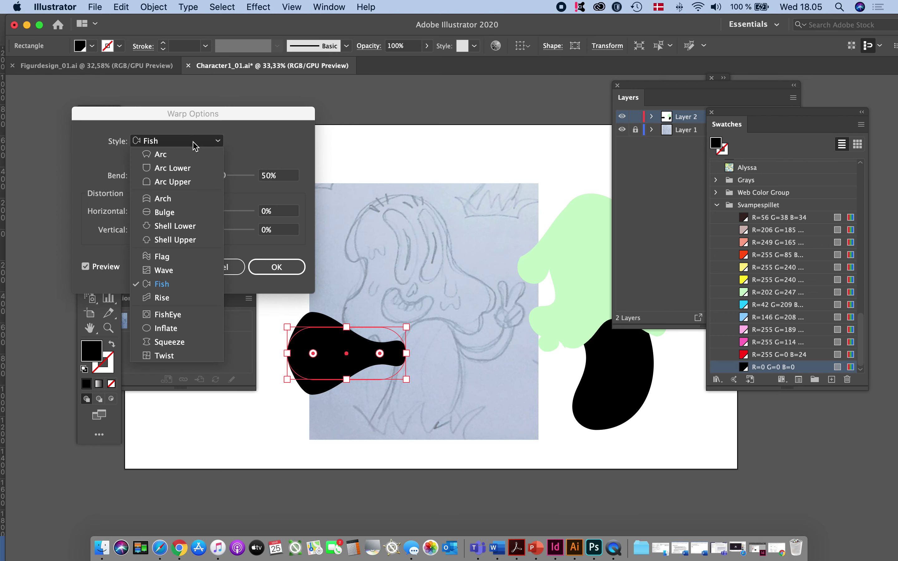
pyautogui.click(185, 155)
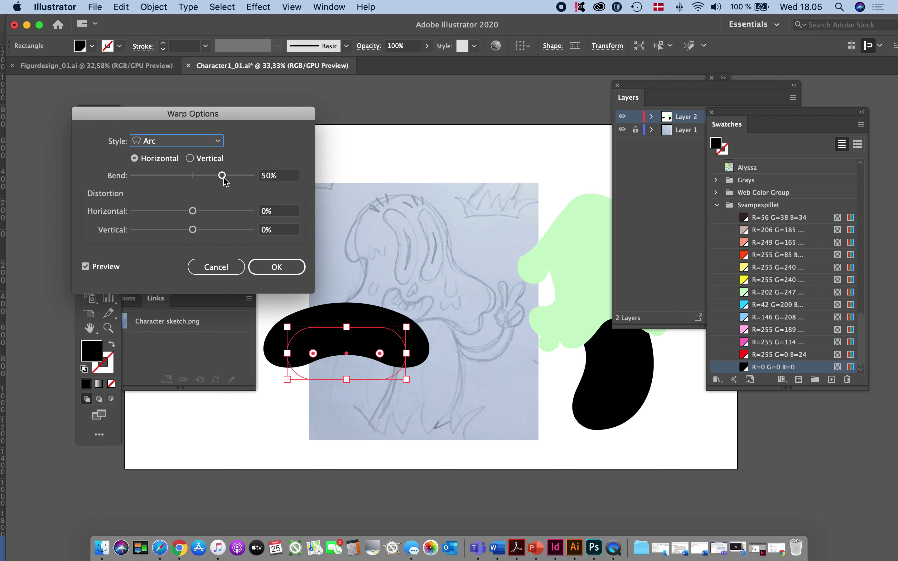
# - Set the arc warp's bend to 87%, add a slight positive horizontal distortion and apply the effect
pyautogui.moveTo(221, 175); pyautogui.dragTo(244, 177)
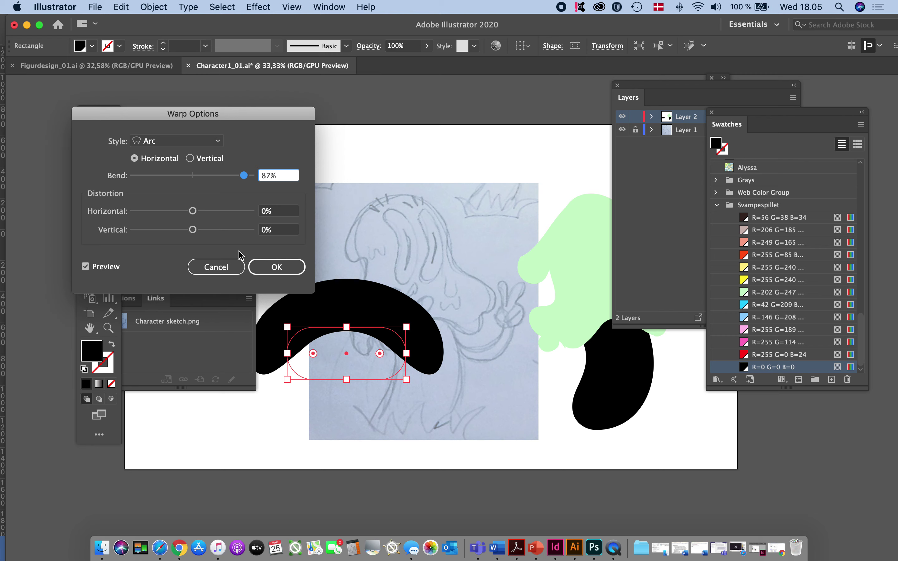
pyautogui.moveTo(193, 211)
pyautogui.mouseDown()
pyautogui.moveTo(223, 216)
pyautogui.moveTo(205, 213)
pyautogui.mouseUp()
pyautogui.click(290, 271)
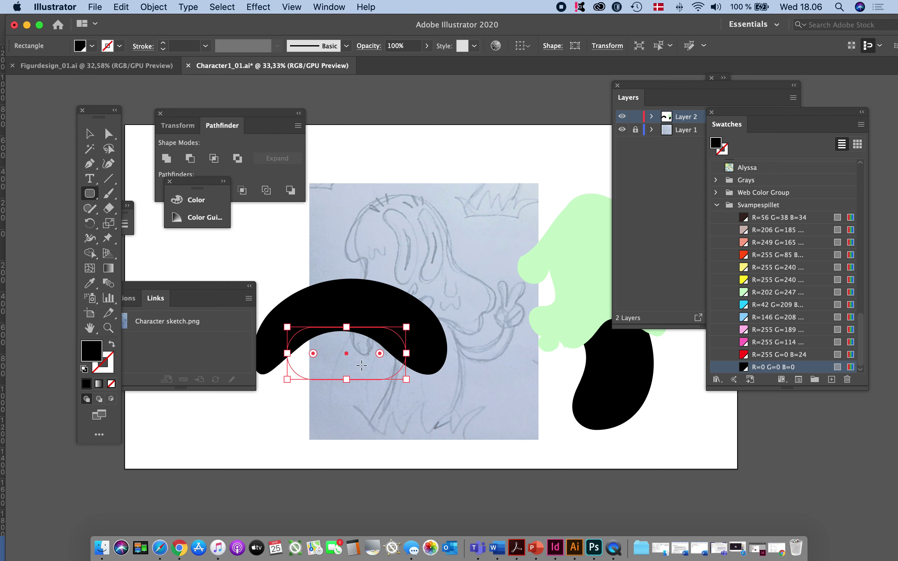
# - Move the warped black arc up over the character's face in the sketch
pyautogui.press('v')
pyautogui.moveTo(384, 338)
pyautogui.mouseDown()
pyautogui.moveTo(396, 327)
pyautogui.moveTo(384, 345)
pyautogui.mouseUp()
pyautogui.scroll(3, 415, 357)
pyautogui.scroll(-3, 407, 352)
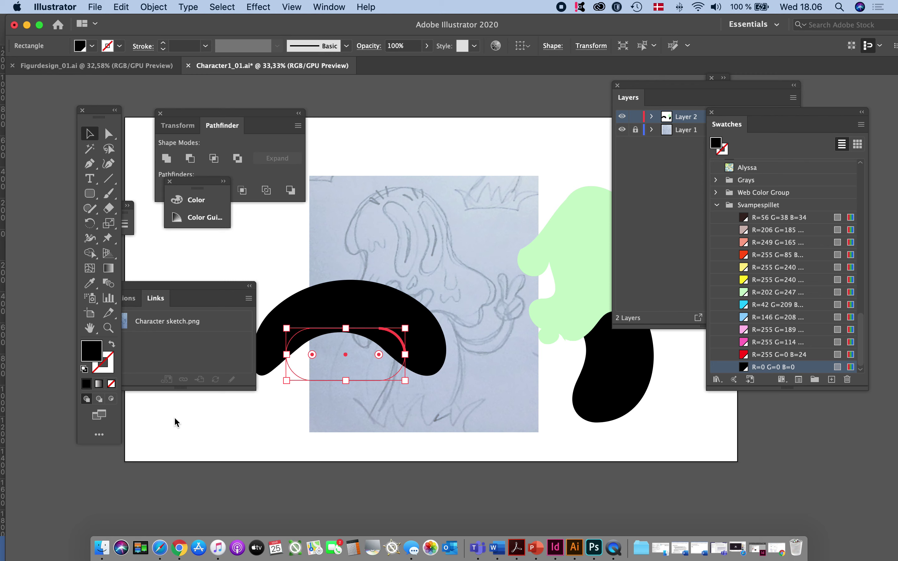
pyautogui.moveTo(389, 343); pyautogui.dragTo(432, 306)
pyautogui.click(440, 295)
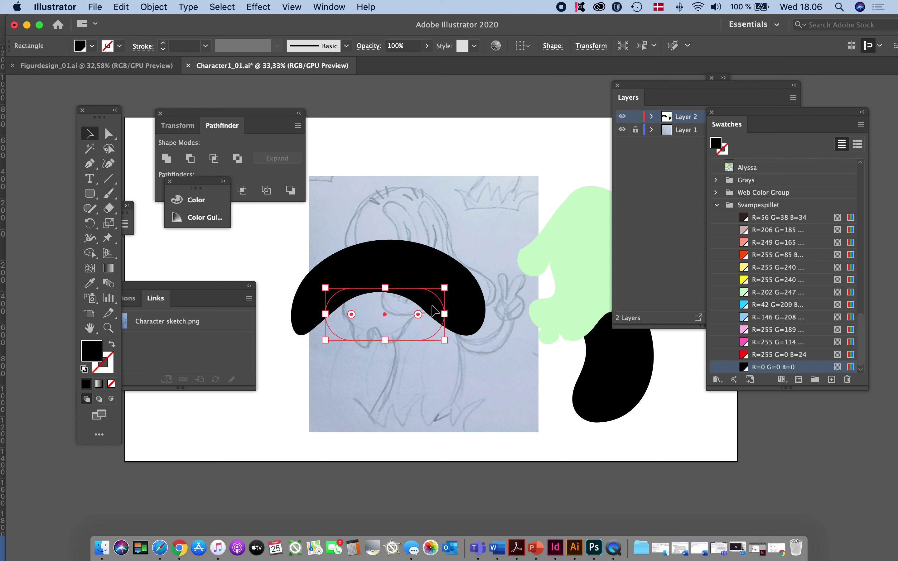
pyautogui.moveTo(432, 306); pyautogui.dragTo(430, 305)
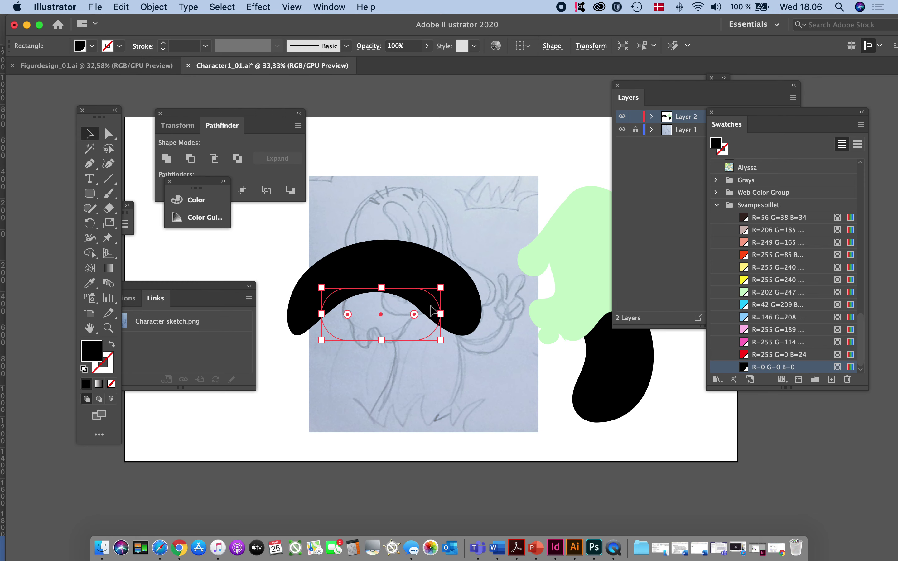
# - Expand the warped arc's appearance and isolate the resulting path to inspect its anchor points
pyautogui.click(153, 7)
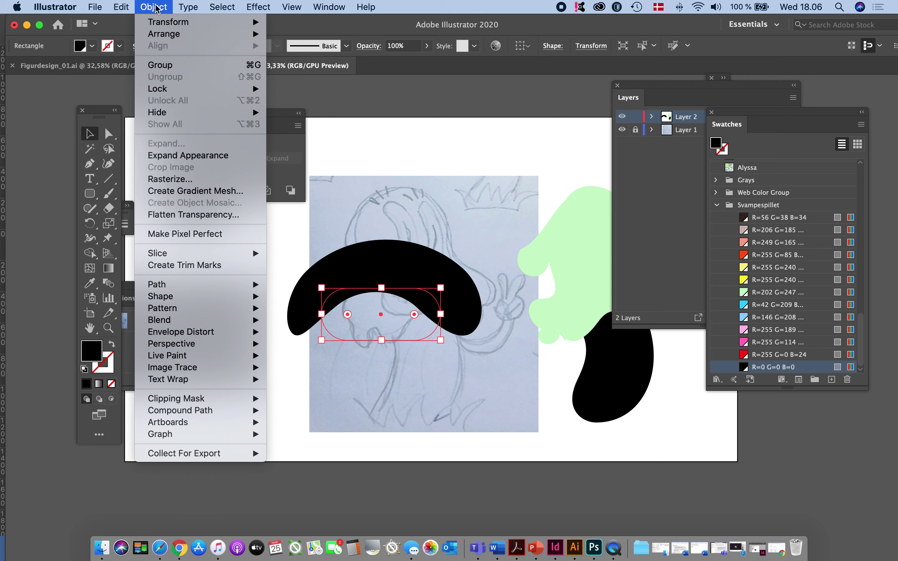
pyautogui.click(188, 159)
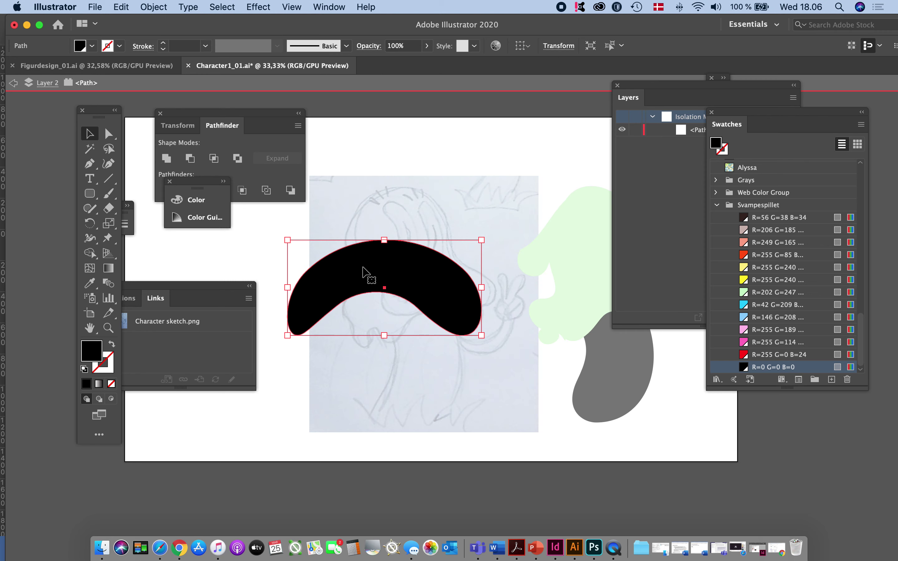
pyautogui.doubleClick(363, 271)
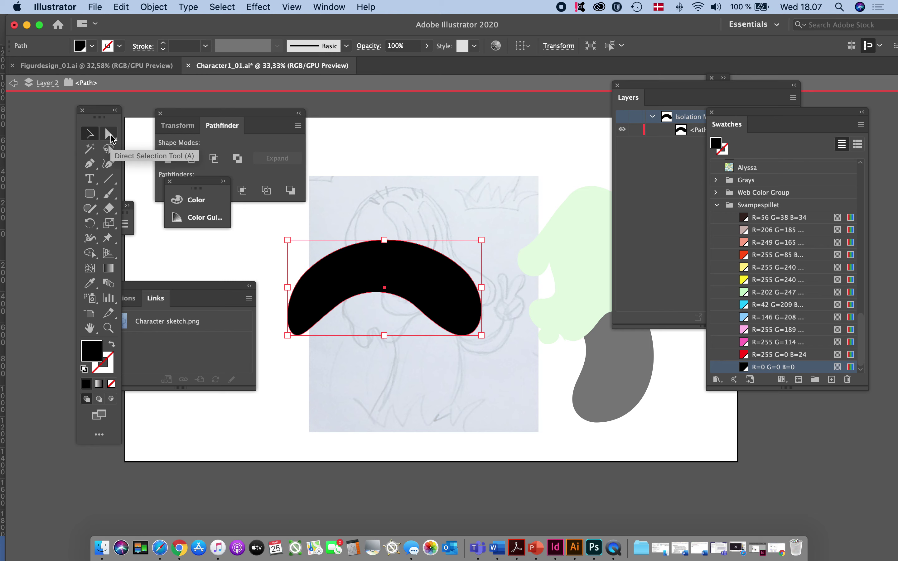
pyautogui.click(111, 139)
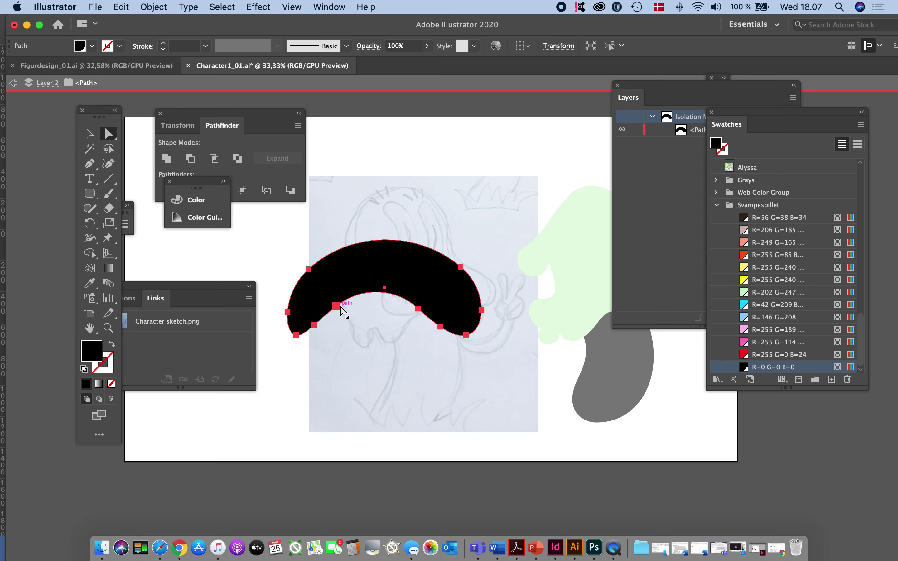
pyautogui.click(419, 310)
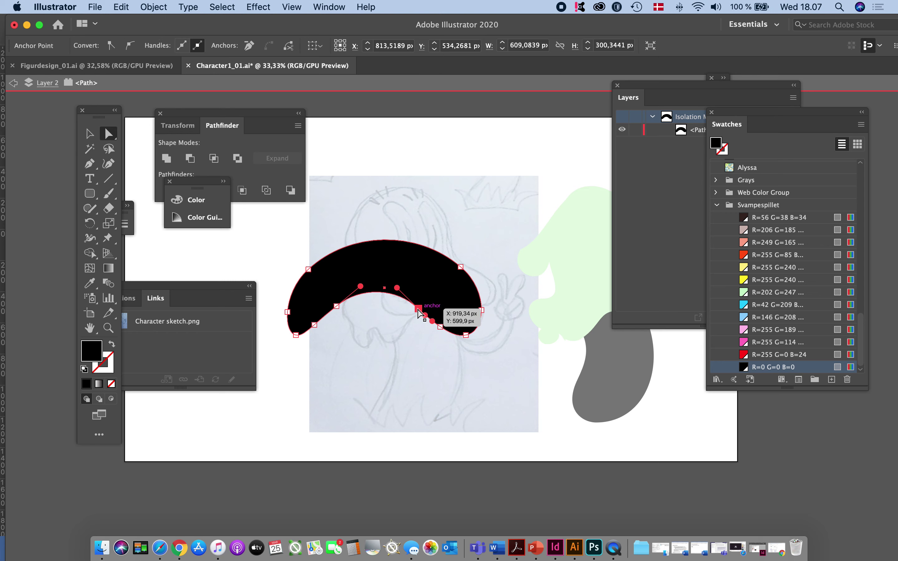
# - Scale the arc down, turn it into a slightly tilted smile and place it over the sketched mouth
pyautogui.click(89, 135)
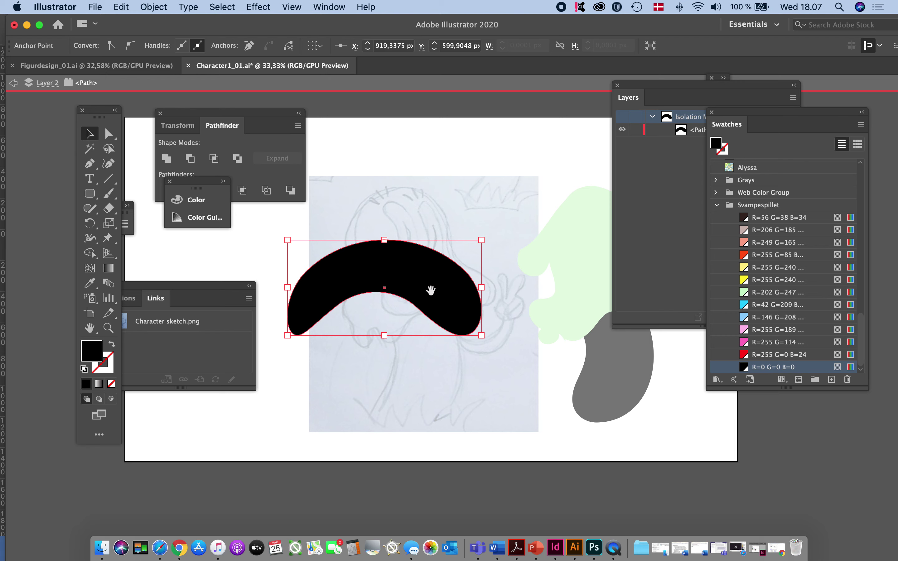
pyautogui.press('super+space')
pyautogui.moveTo(482, 241); pyautogui.dragTo(341, 250)
pyautogui.moveTo(394, 286); pyautogui.dragTo(451, 282)
pyautogui.click(416, 328)
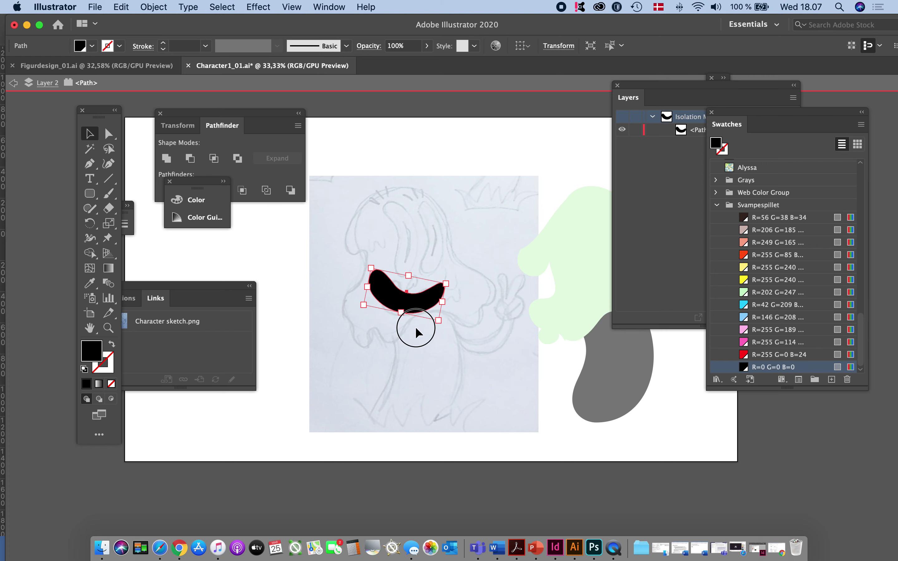
# - Narrow the smile shape from its left side and reposition it over the sketched mouth
pyautogui.keyDown('super'); pyautogui.click(424, 307); pyautogui.keyUp('super')
pyautogui.keyDown('super'); pyautogui.click(423, 307); pyautogui.keyUp('super')
pyautogui.scroll(-10, 424, 307)
pyautogui.click(412, 282)
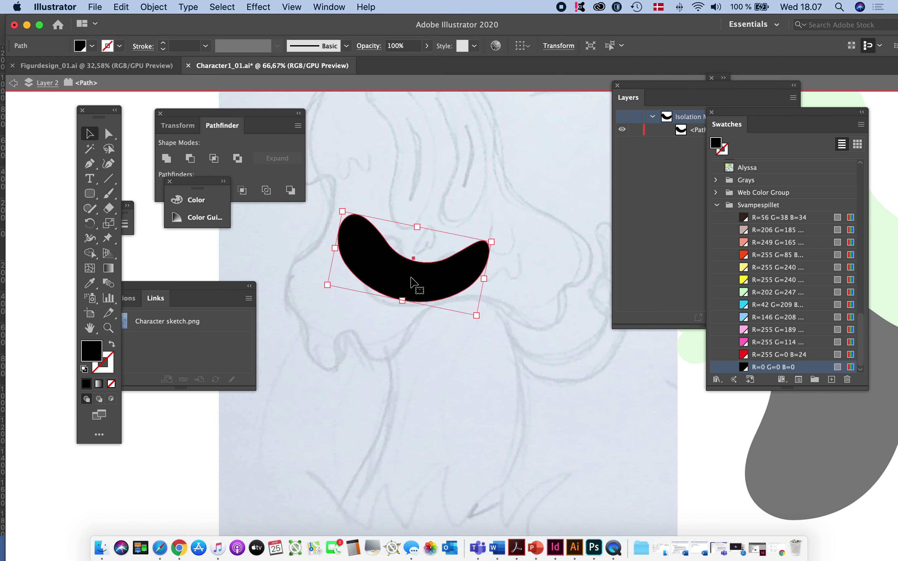
pyautogui.moveTo(335, 247); pyautogui.dragTo(368, 255)
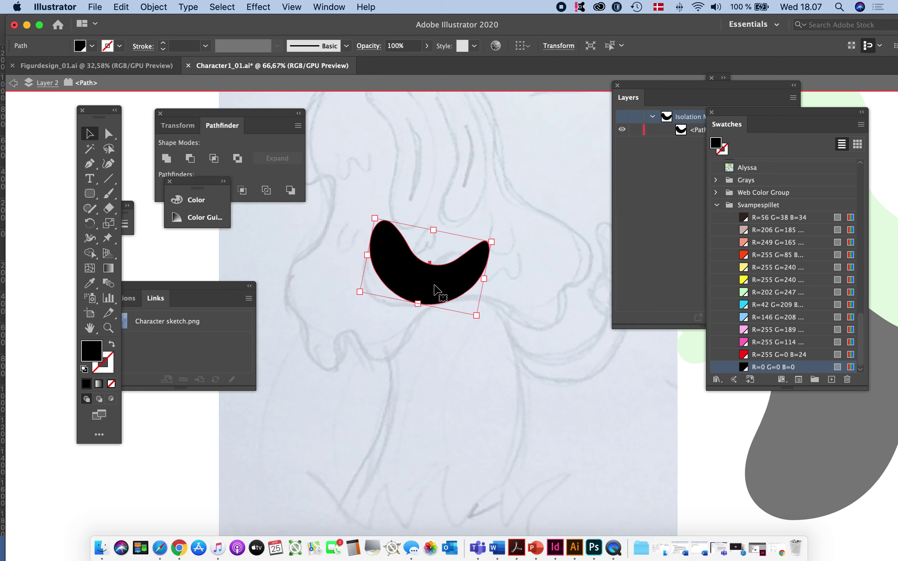
pyautogui.moveTo(434, 284); pyautogui.dragTo(419, 296)
# - Move the mouth's lower-left anchor point to X 790, Y 594 px and its lower-right one to X 942, Y 598 px
pyautogui.press('a')
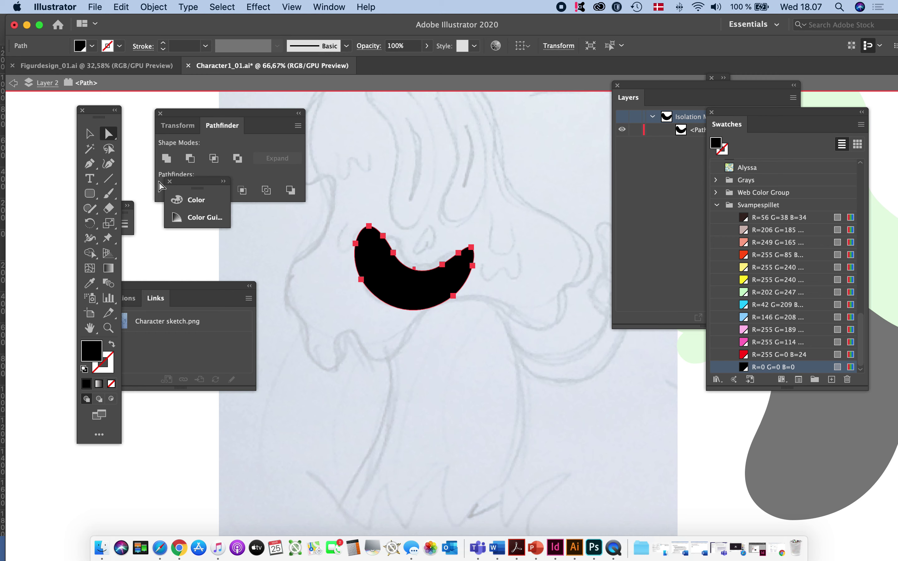
pyautogui.click(361, 280)
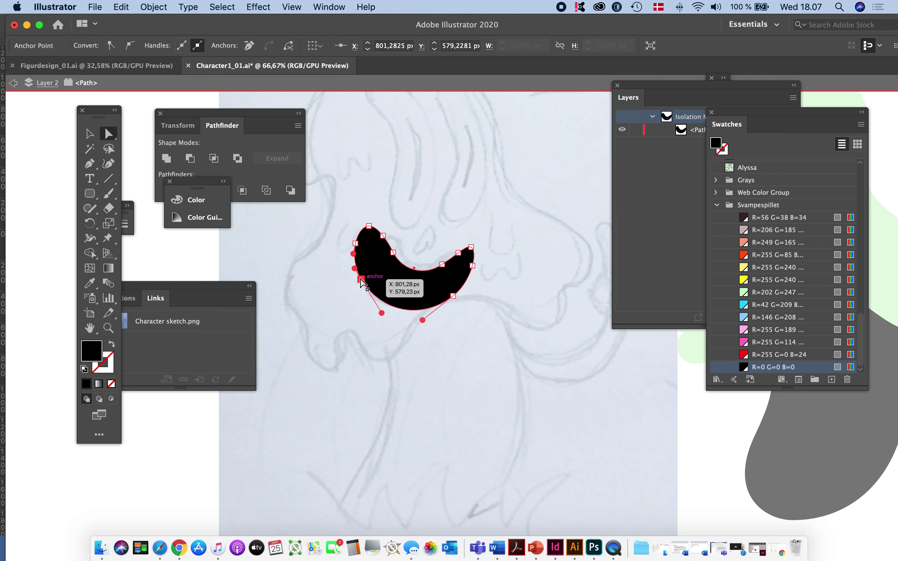
pyautogui.moveTo(361, 280); pyautogui.dragTo(355, 289)
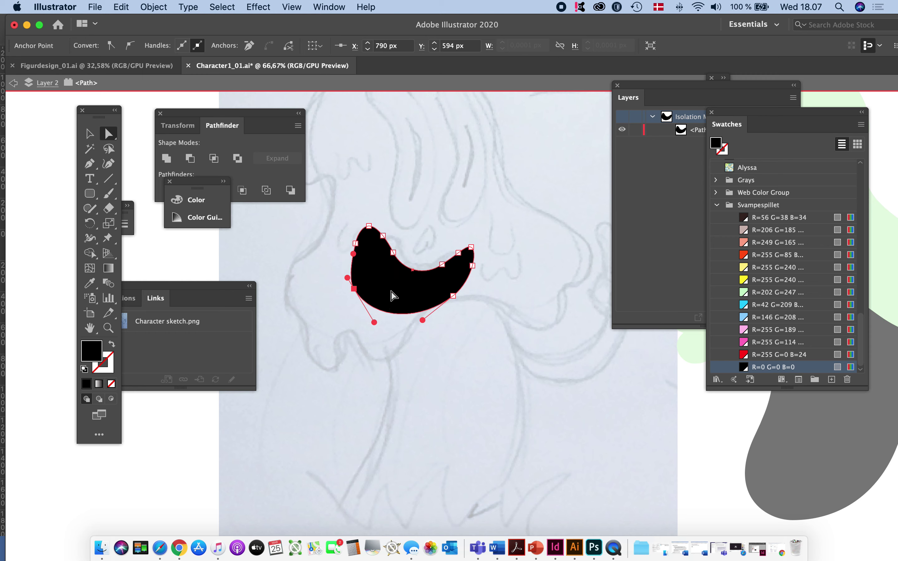
pyautogui.click(453, 296)
pyautogui.moveTo(453, 296); pyautogui.dragTo(452, 292)
pyautogui.click(449, 290)
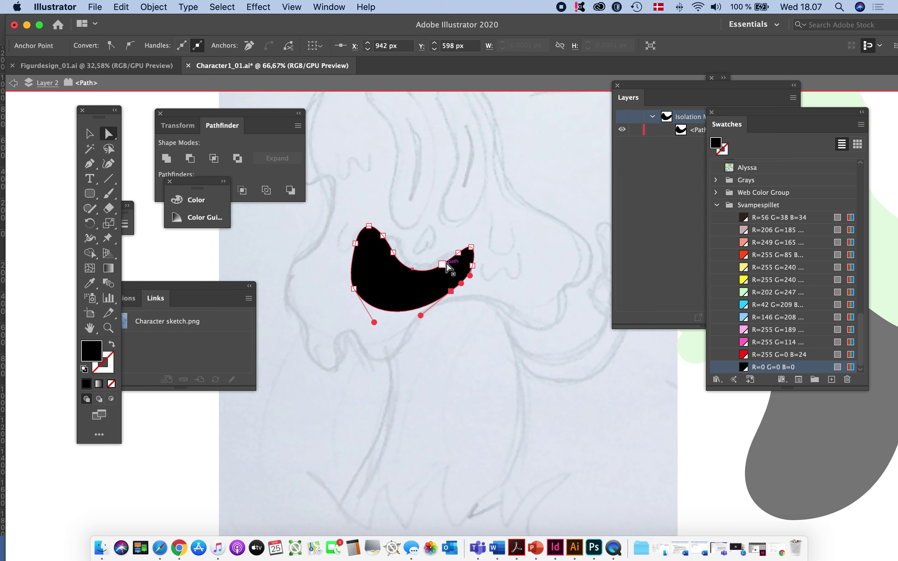
# - Delete the anchor point on the mouth's inner left curve and lengthen the neighbouring anchor's handle to smooth the upper lip
pyautogui.press('p')
pyautogui.click(394, 253)
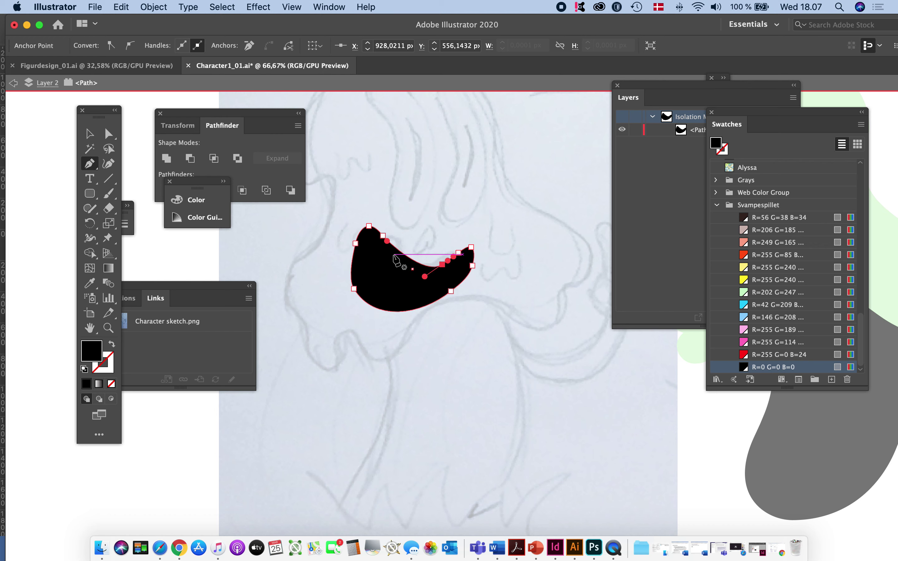
pyautogui.press('a')
pyautogui.click(383, 236)
pyautogui.moveTo(387, 241); pyautogui.dragTo(392, 265)
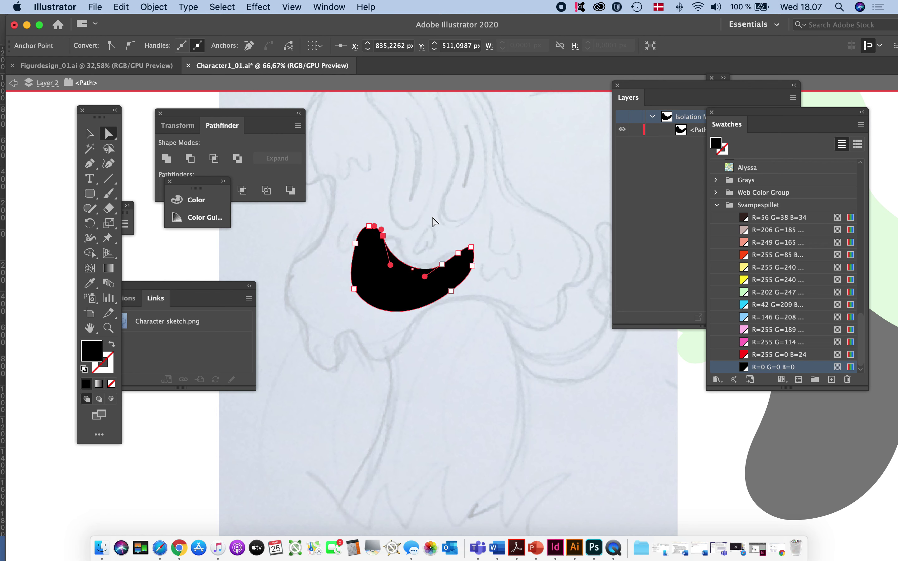
pyautogui.click(447, 310)
pyautogui.click(425, 297)
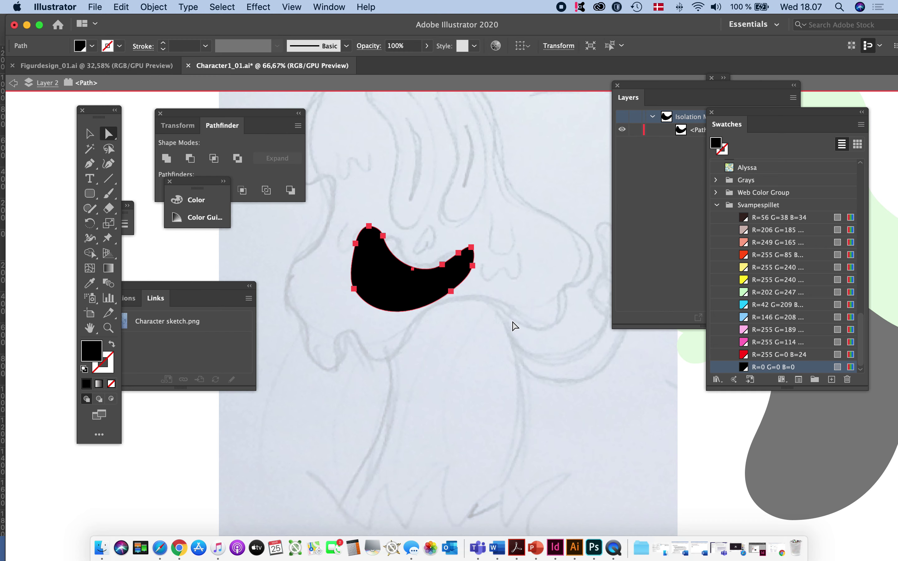
pyautogui.click(449, 320)
pyautogui.keyDown('alt'); pyautogui.keyDown('super'); pyautogui.click(431, 300); pyautogui.keyUp('super'); pyautogui.keyUp('alt')
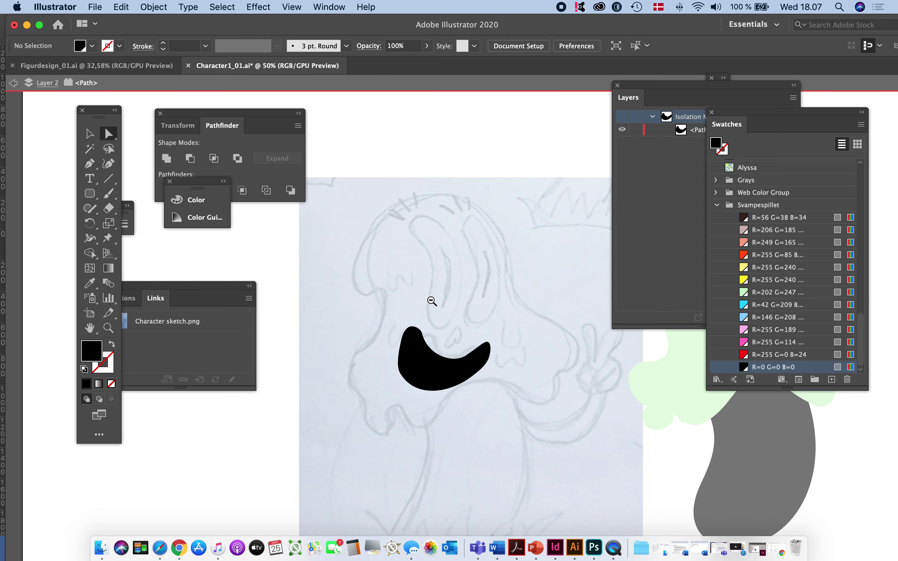
pyautogui.keyDown('alt'); pyautogui.keyDown('super'); pyautogui.click(470, 340); pyautogui.keyUp('super'); pyautogui.keyUp('alt')
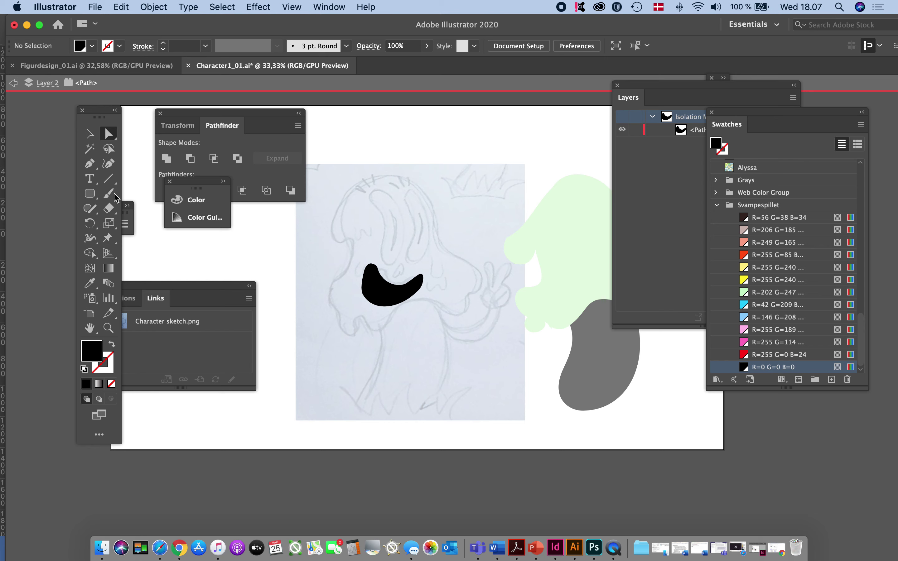
# - Place a copy of the mouth shape below and to the left of the original on the sketch
pyautogui.press('v')
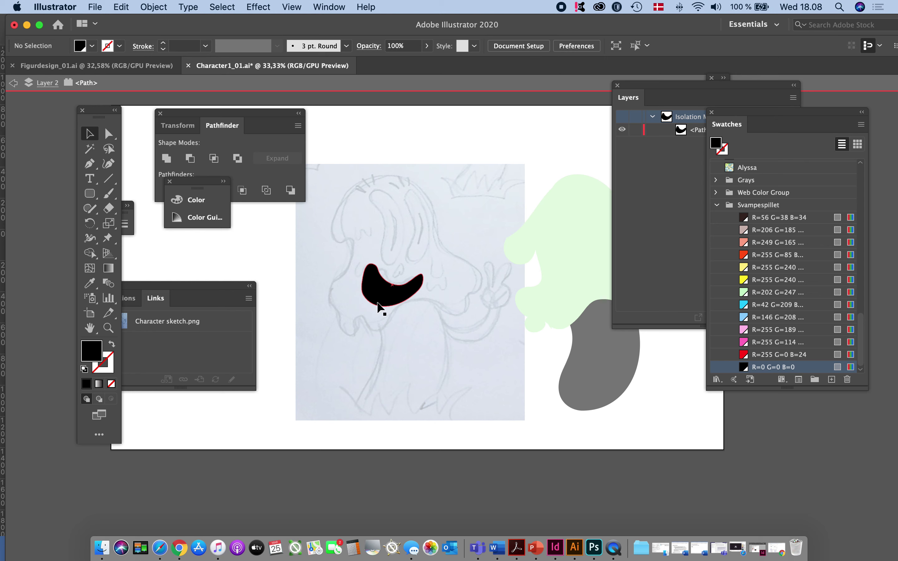
pyautogui.click(385, 300)
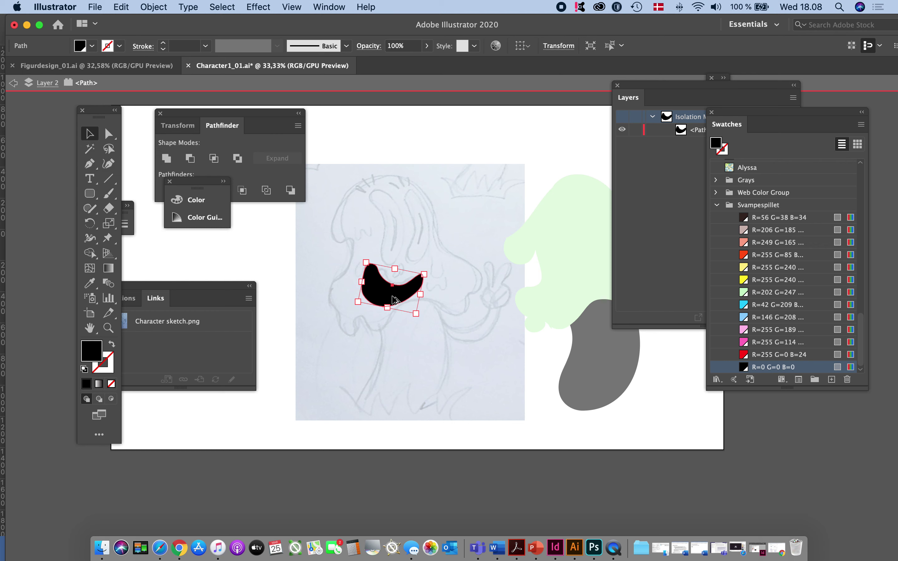
pyautogui.moveTo(395, 300); pyautogui.dragTo(348, 362)
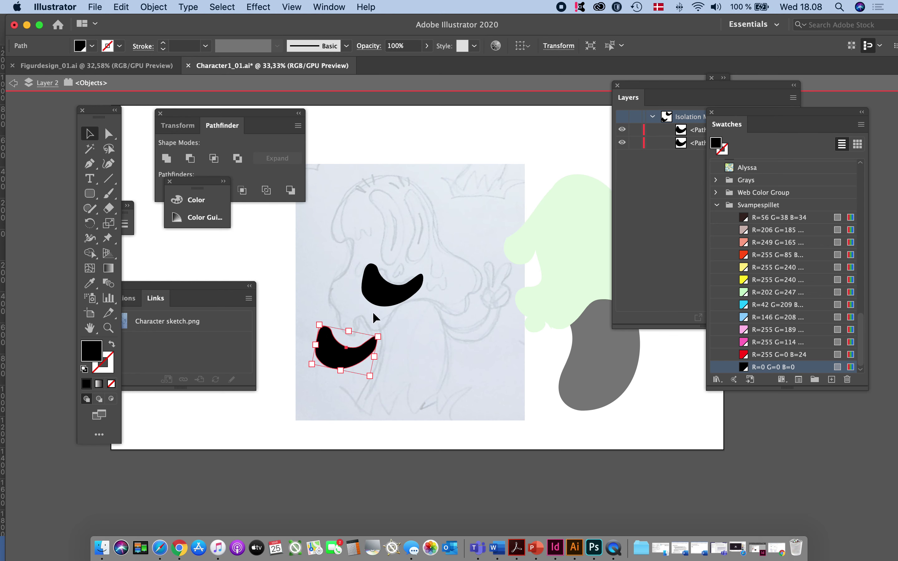
# - Draw a small upright rounded rectangle above the mouth as a tooth and fill it with the R=206 G=185 swatch
pyautogui.click(386, 289)
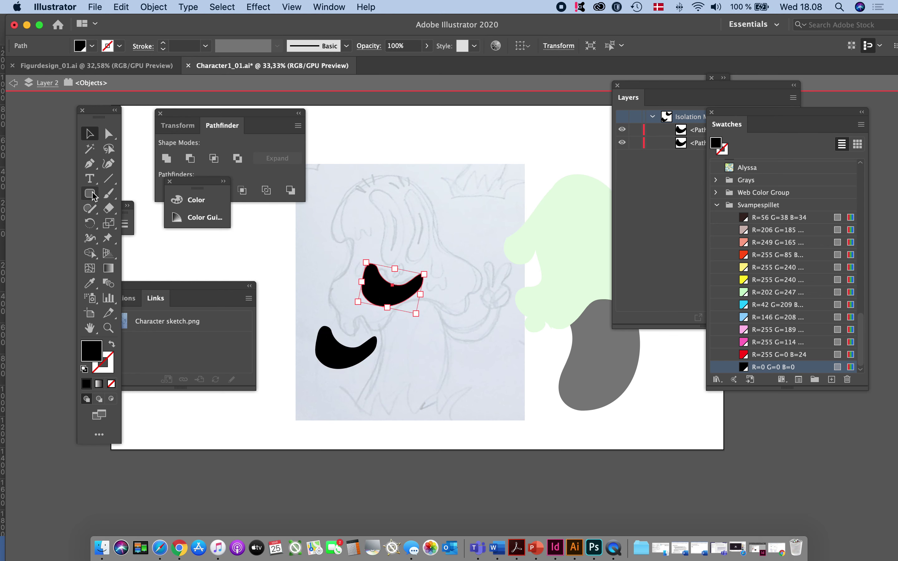
pyautogui.moveTo(94, 196); pyautogui.dragTo(163, 208)
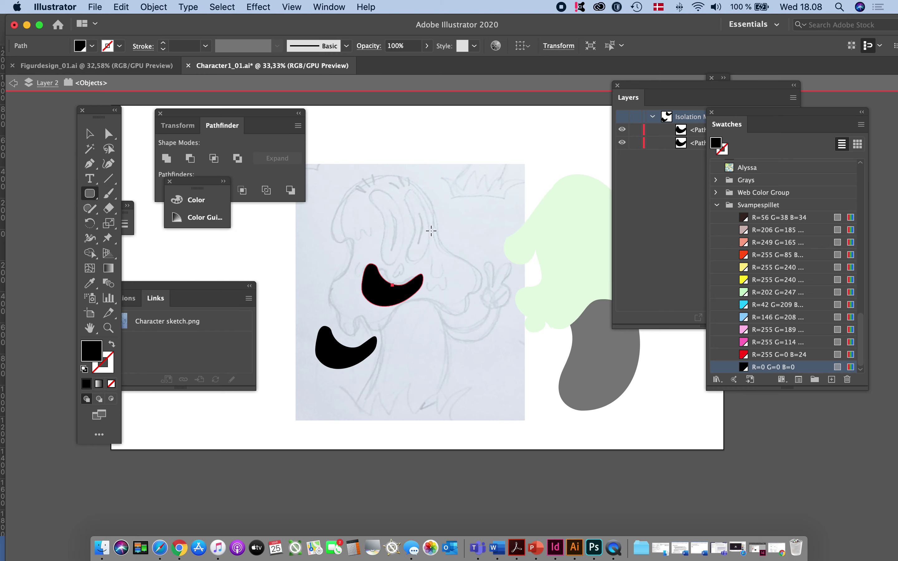
pyautogui.moveTo(387, 229); pyautogui.dragTo(395, 245)
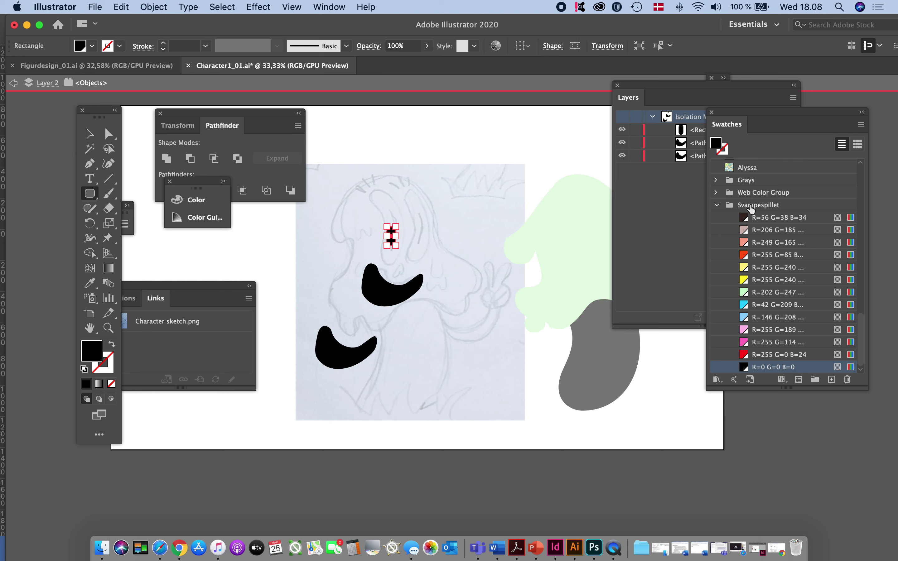
pyautogui.click(744, 242)
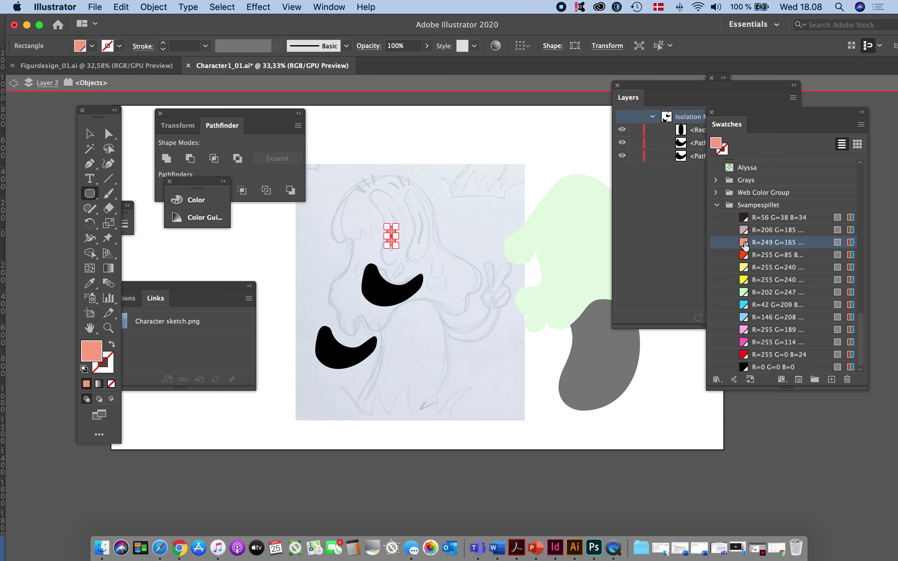
pyautogui.click(89, 134)
pyautogui.scroll(10, 760, 301)
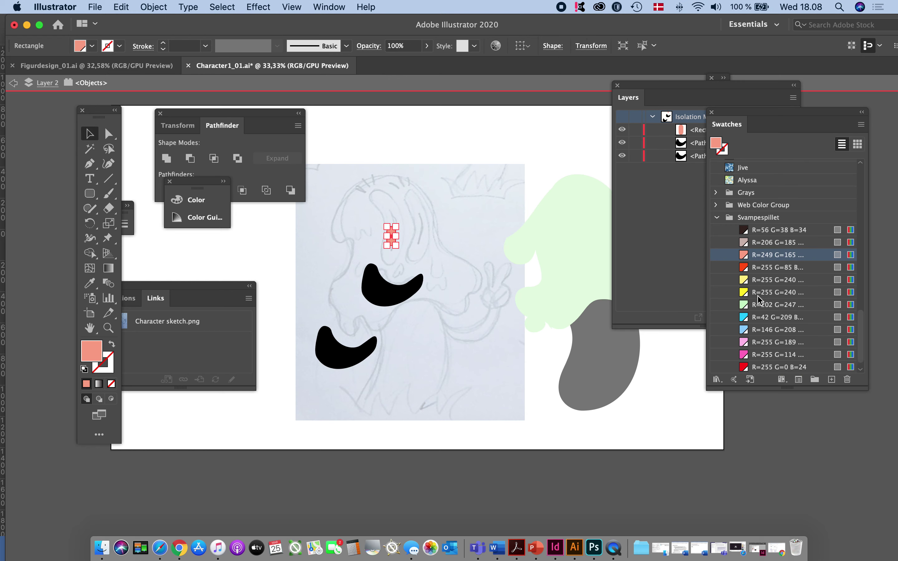
pyautogui.scroll(-10, 760, 301)
pyautogui.click(751, 231)
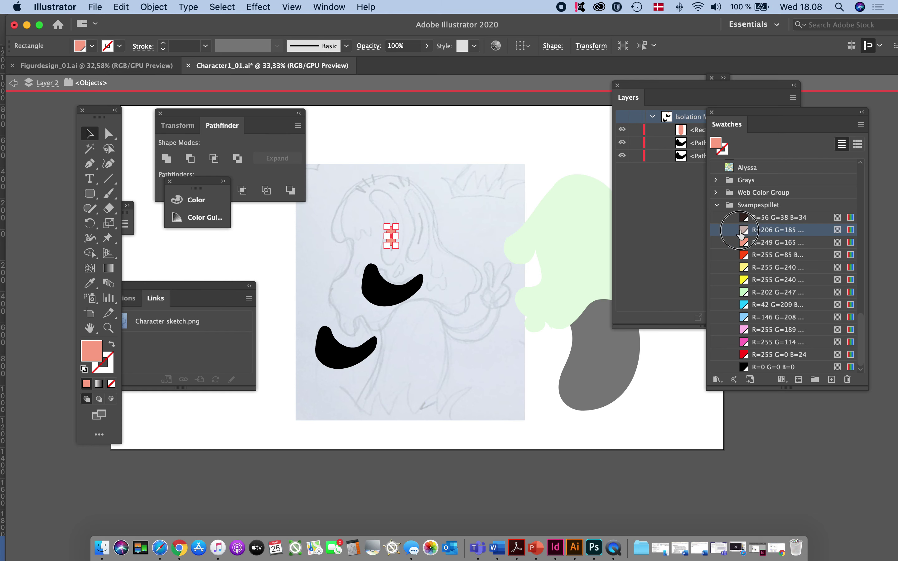
# - Move the tooth onto the upper mouth's inner edge and add two tilted copies beside it to make three teeth
pyautogui.keyDown('super'); pyautogui.click(411, 256); pyautogui.keyUp('super')
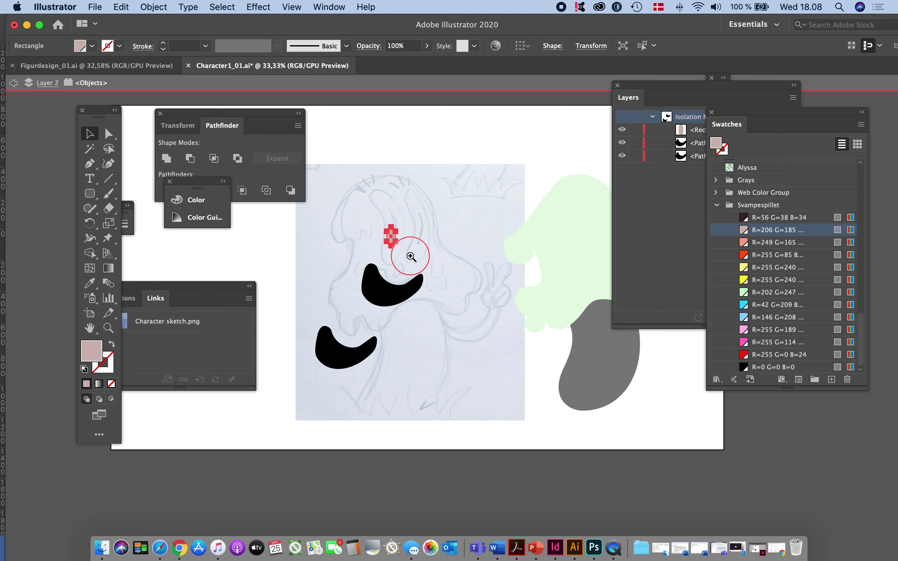
pyautogui.keyDown('super'); pyautogui.click(410, 256); pyautogui.keyUp('super')
pyautogui.moveTo(476, 468); pyautogui.dragTo(433, 175)
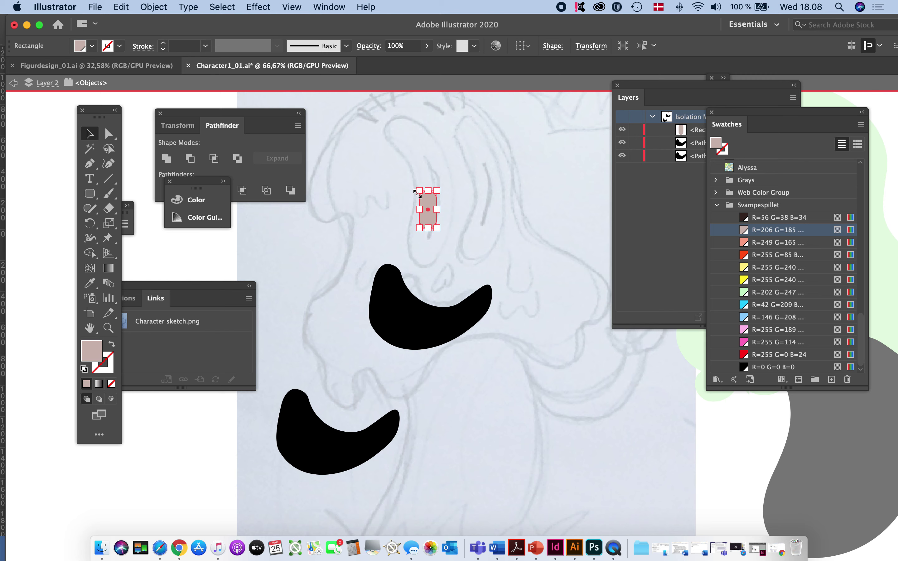
pyautogui.moveTo(429, 201); pyautogui.dragTo(459, 295)
pyautogui.click(483, 361)
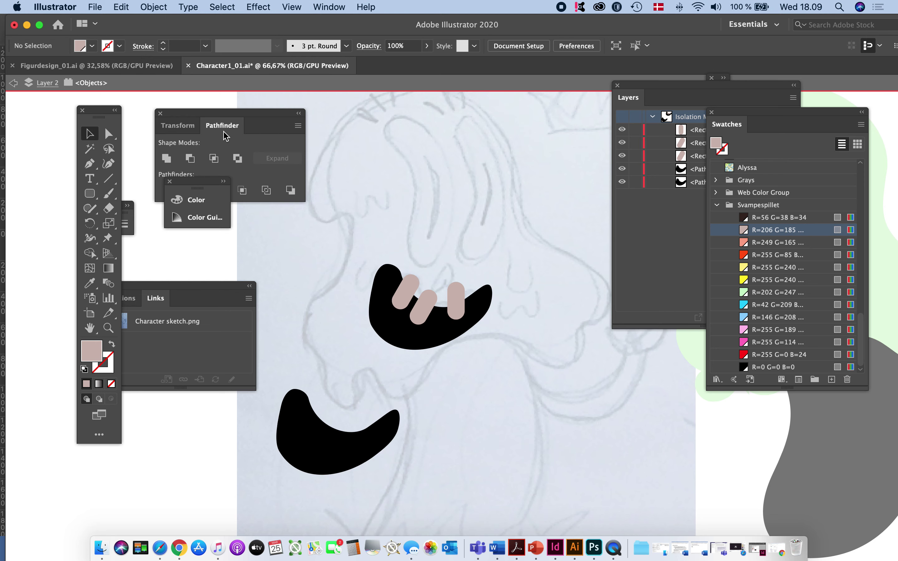
pyautogui.click(321, 8)
pyautogui.scroll(-4, 371, 300)
pyautogui.scroll(-3, 371, 372)
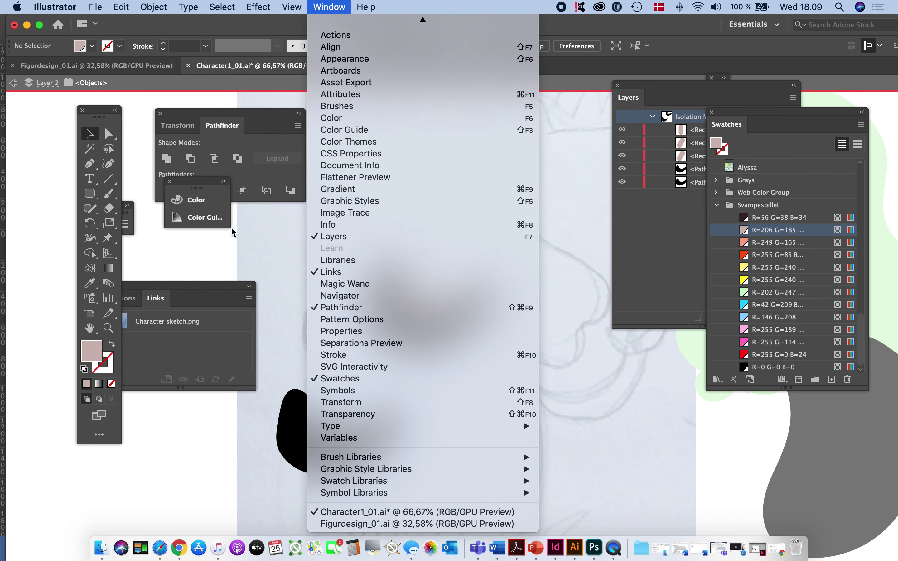
pyautogui.click(242, 231)
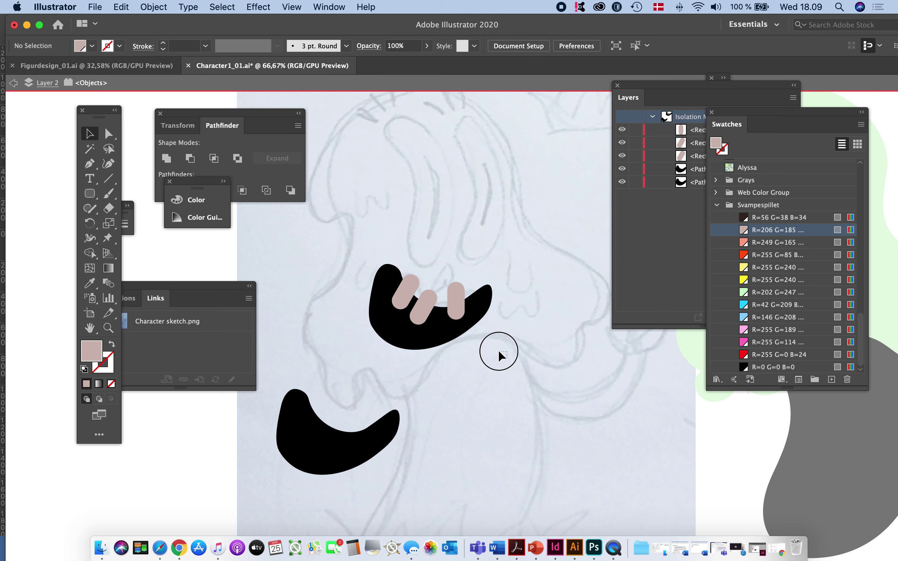
# - Select the upper mouth together with its three teeth and clear the Color panel away from the Pathfinder options
pyautogui.moveTo(494, 347); pyautogui.dragTo(350, 244)
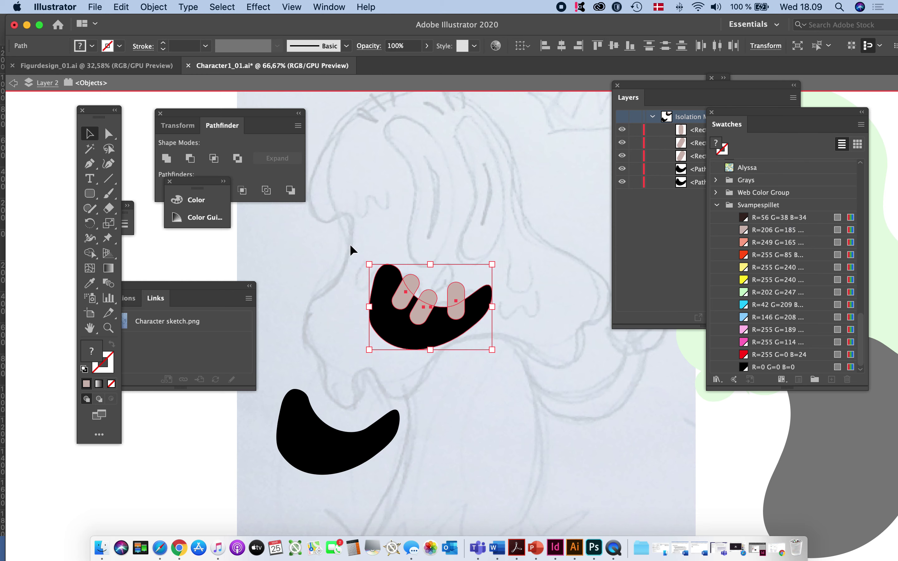
pyautogui.moveTo(199, 183); pyautogui.dragTo(202, 230)
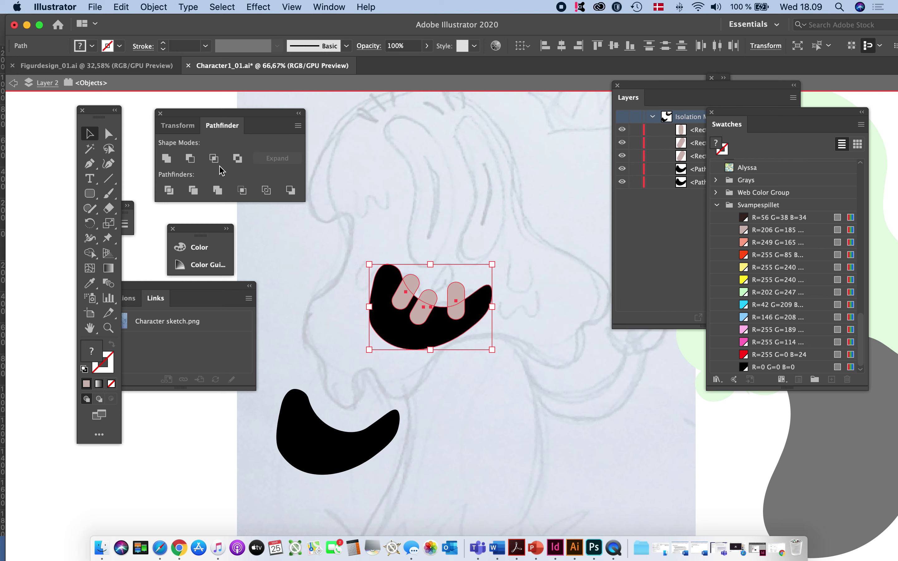
# - Try the Unite, Minus Front, Intersect and Exclude shape modes one by one on the mouth and teeth, undoing the changes
pyautogui.click(164, 159)
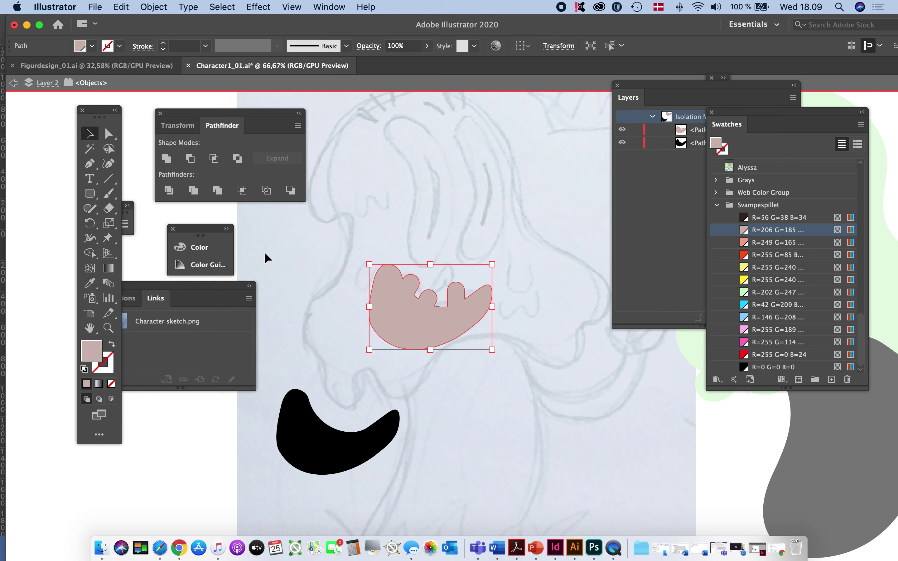
pyautogui.press('super+z')
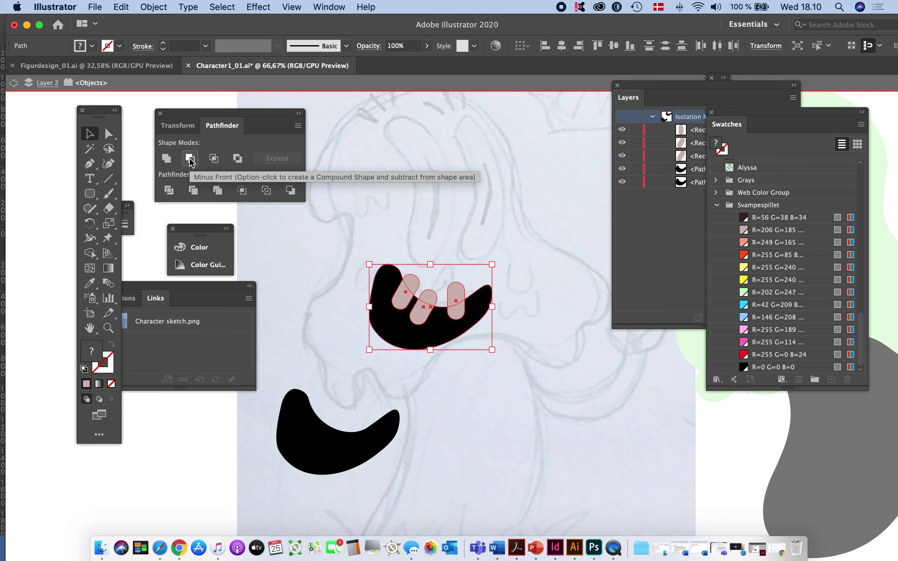
pyautogui.click(189, 159)
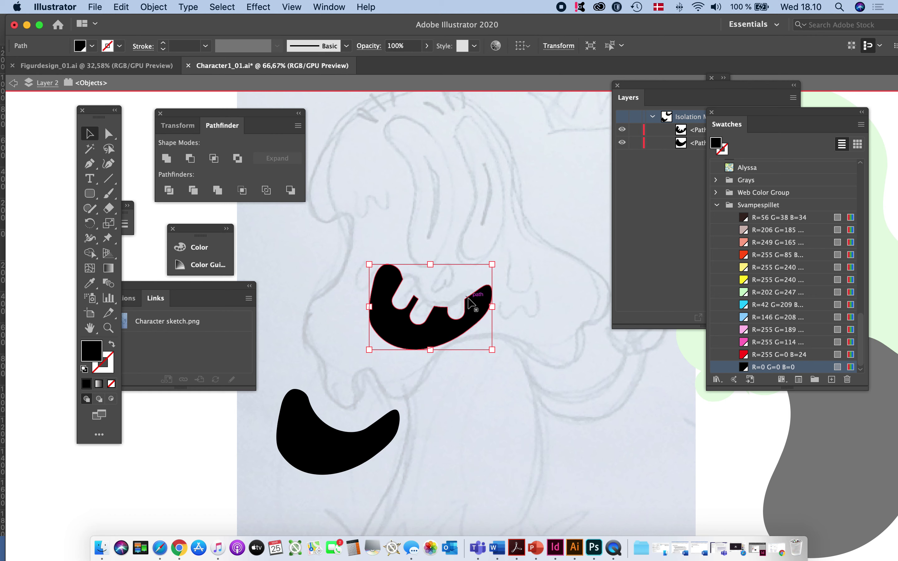
pyautogui.press('super+z')
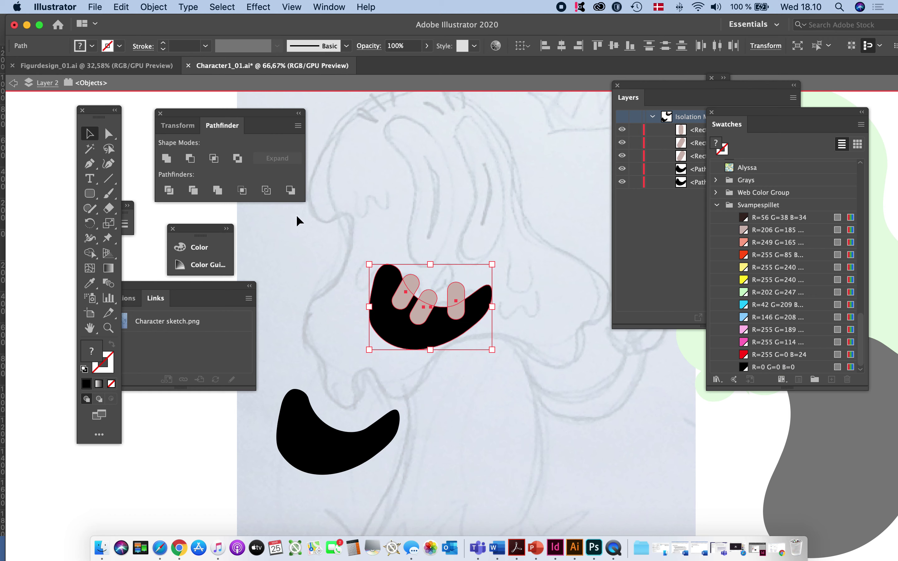
pyautogui.click(215, 164)
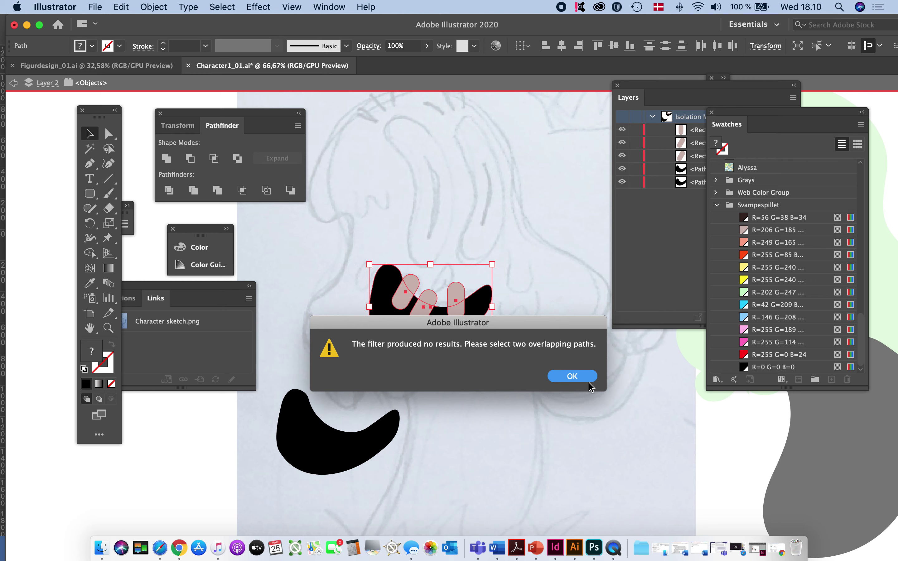
pyautogui.click(561, 378)
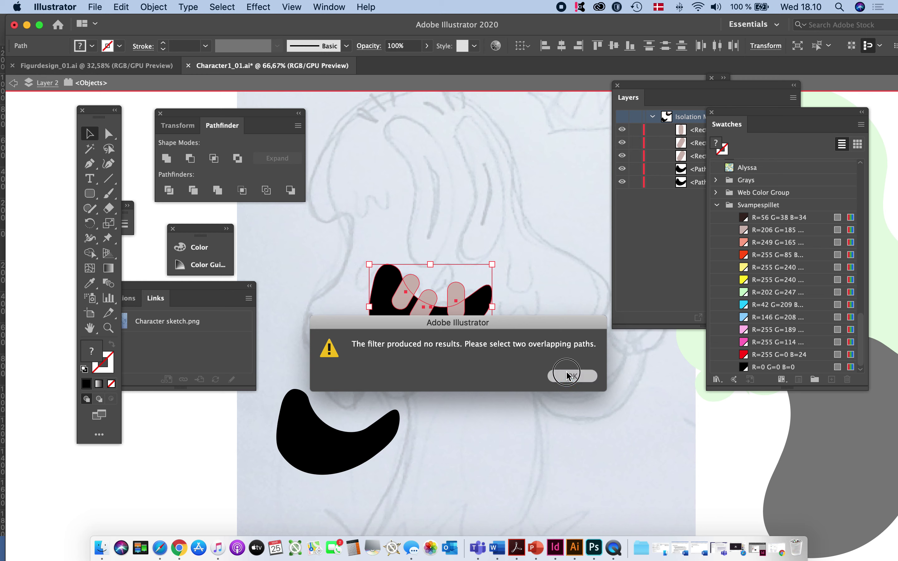
pyautogui.click(235, 163)
pyautogui.press('super+z')
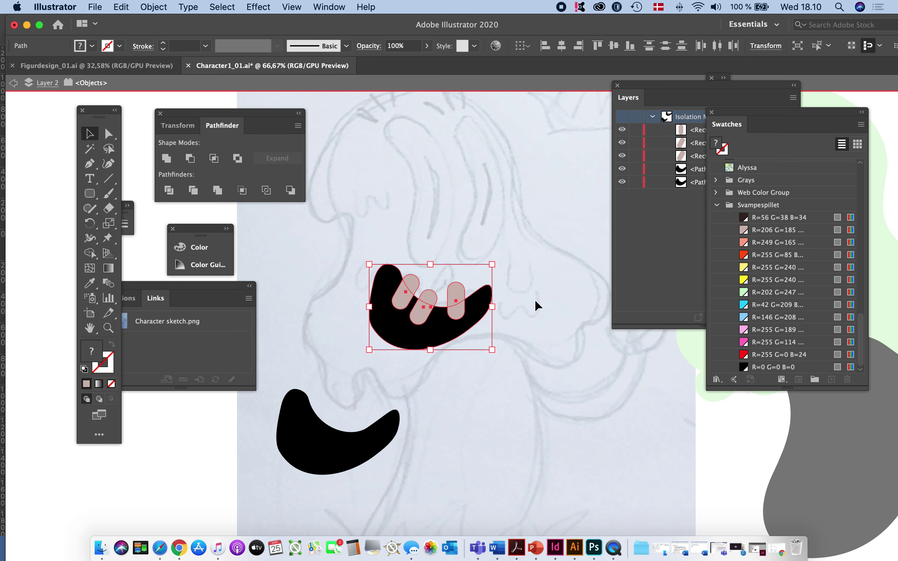
# - Divide the selected mouth and teeth into separate pieces along their overlapping outlines
pyautogui.click(168, 195)
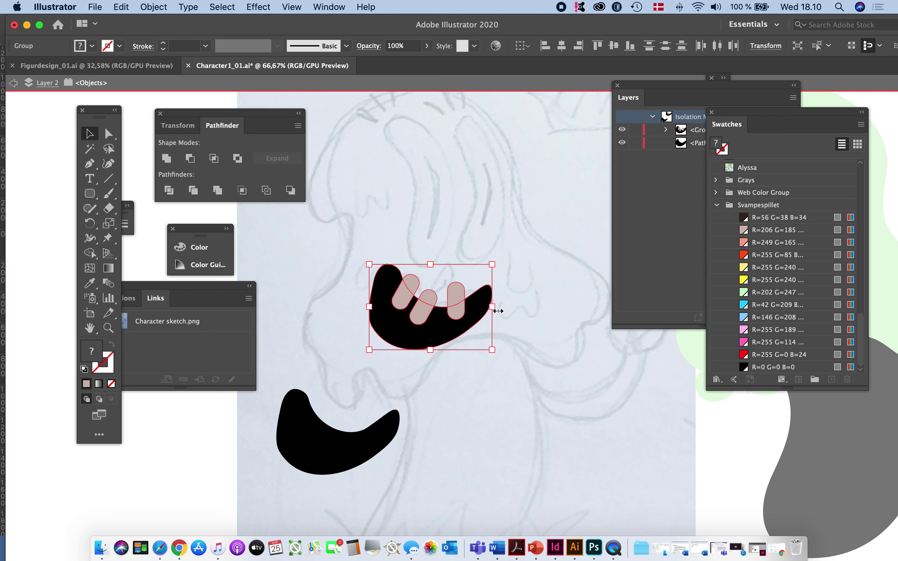
pyautogui.click(430, 328)
pyautogui.click(450, 345)
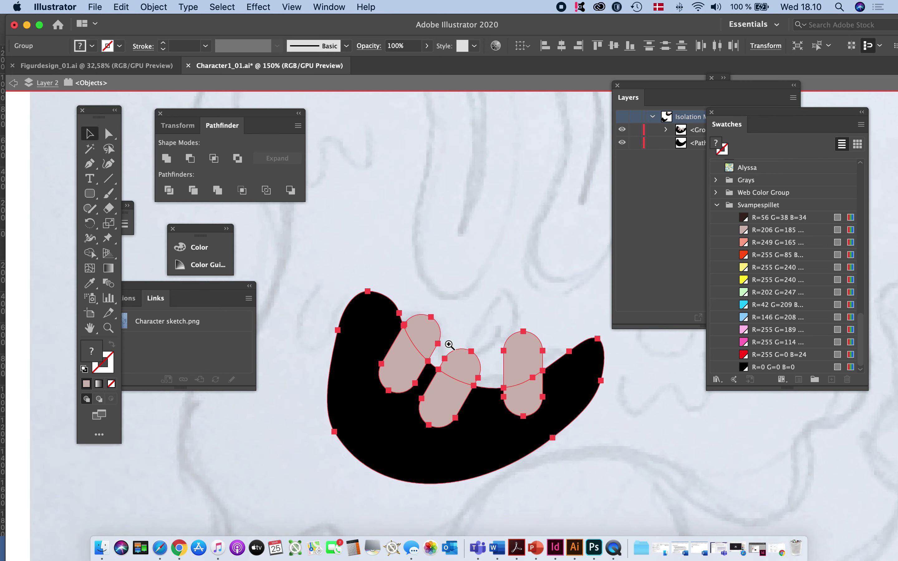
pyautogui.click(495, 366)
pyautogui.click(494, 366)
pyautogui.moveTo(402, 443); pyautogui.dragTo(559, 295)
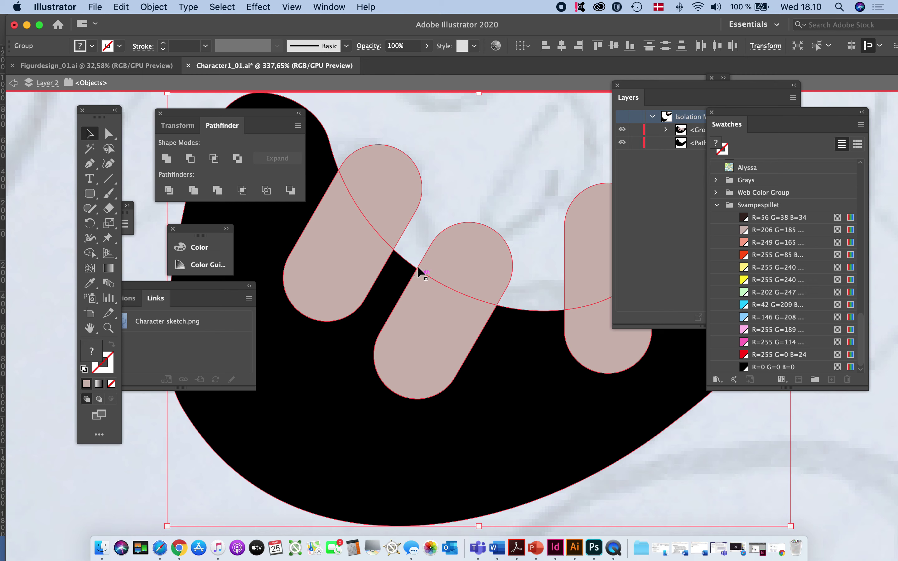
# - Delete the parts of the three teeth that stick out above the mouth's inner curve
pyautogui.click(476, 261)
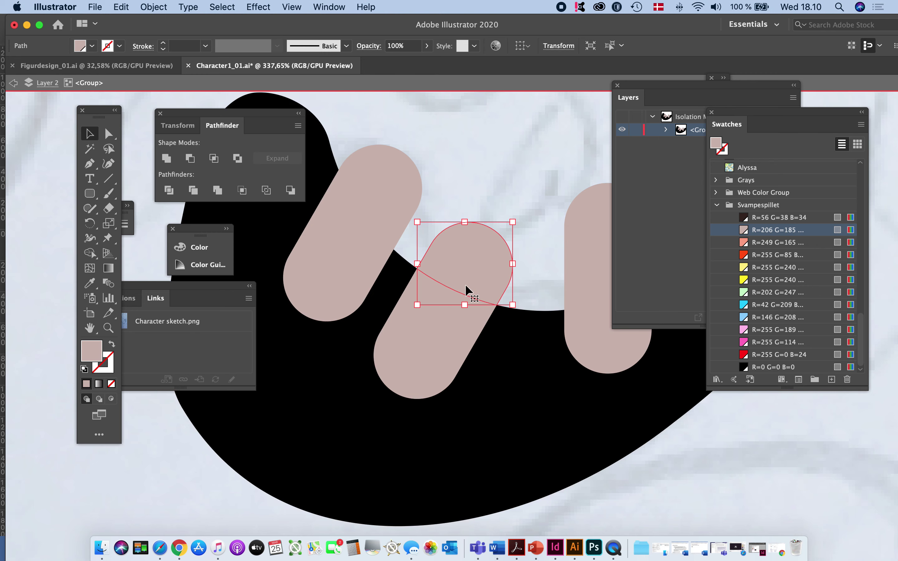
pyautogui.press('super+shift+a')
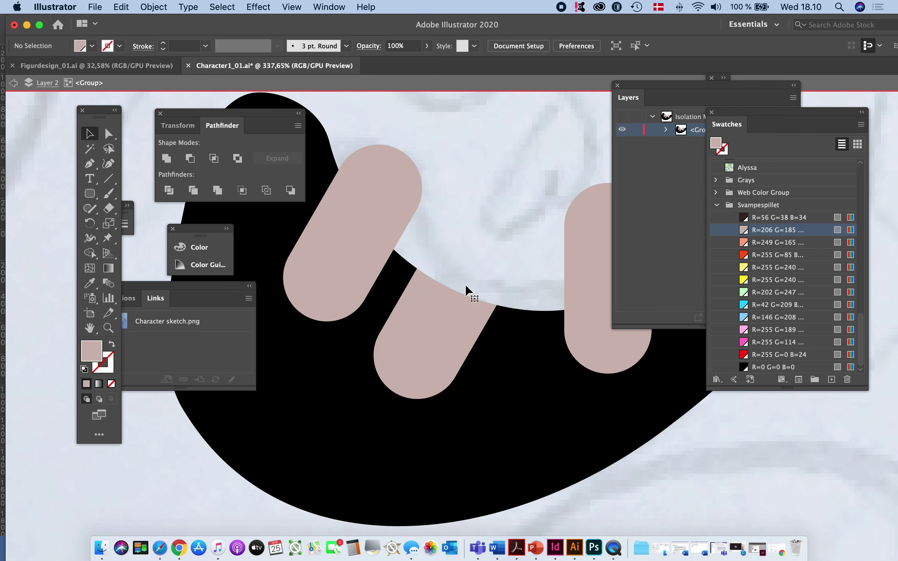
pyautogui.doubleClick(394, 179)
pyautogui.press('Delete')
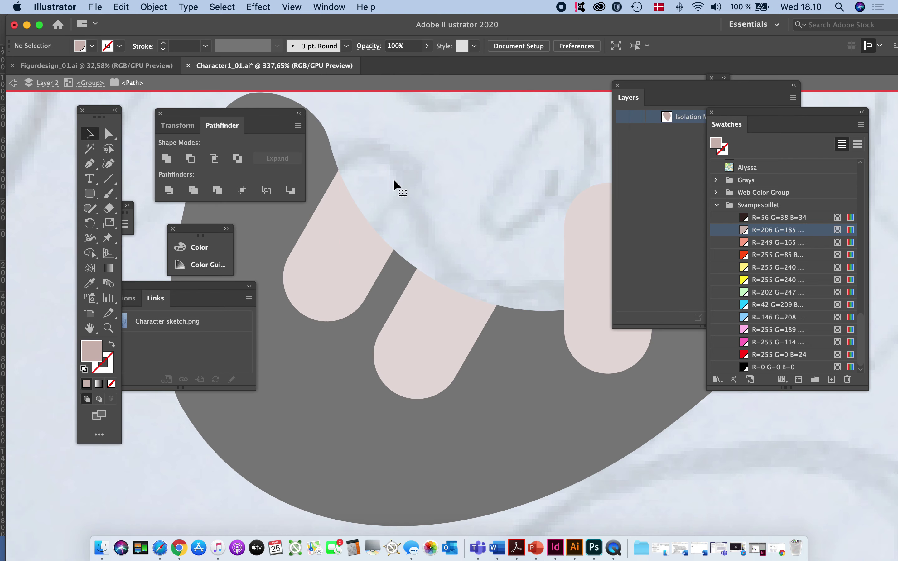
pyautogui.hscroll(4, 446, 203)
pyautogui.doubleClick(527, 236)
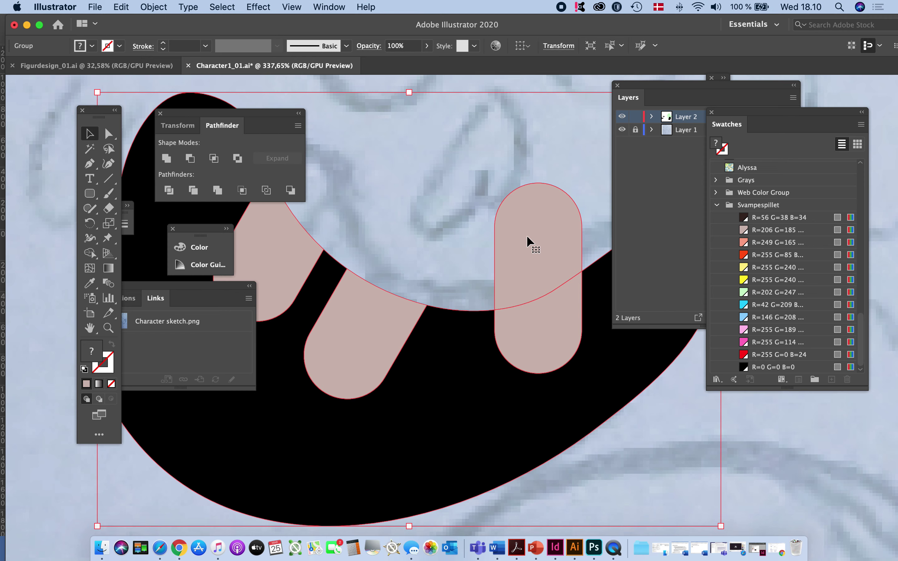
pyautogui.doubleClick(527, 240)
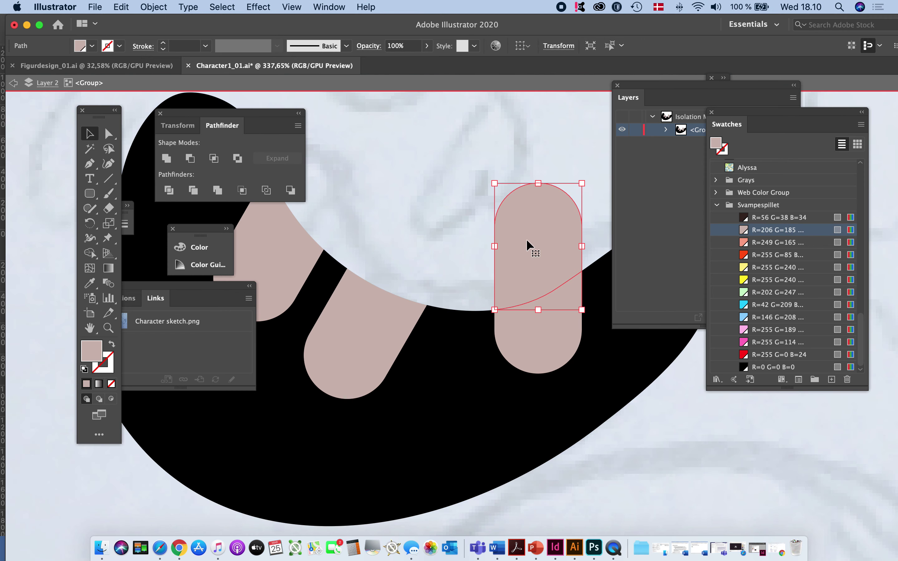
pyautogui.press('Delete')
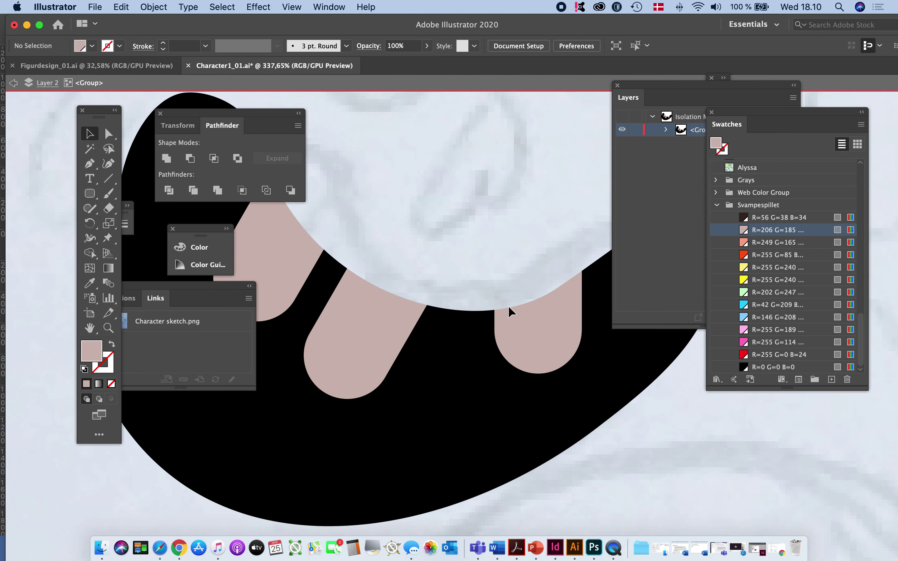
# - Exit isolation mode on the divided mouth group with the whole sketch in view
pyautogui.keyDown('alt'); pyautogui.keyDown('super'); pyautogui.click(502, 336); pyautogui.keyUp('super'); pyautogui.keyUp('alt')
pyautogui.keyDown('alt'); pyautogui.keyDown('super'); pyautogui.click(502, 336); pyautogui.keyUp('super'); pyautogui.keyUp('alt')
pyautogui.keyDown('alt'); pyautogui.keyDown('super'); pyautogui.click(502, 336); pyautogui.keyUp('super'); pyautogui.keyUp('alt')
pyautogui.keyDown('alt'); pyautogui.keyDown('super'); pyautogui.click(502, 336); pyautogui.keyUp('super'); pyautogui.keyUp('alt')
pyautogui.keyDown('alt'); pyautogui.keyDown('super'); pyautogui.click(501, 336); pyautogui.keyUp('super'); pyautogui.keyUp('alt')
pyautogui.keyDown('alt'); pyautogui.keyDown('super'); pyautogui.click(502, 336); pyautogui.keyUp('super'); pyautogui.keyUp('alt')
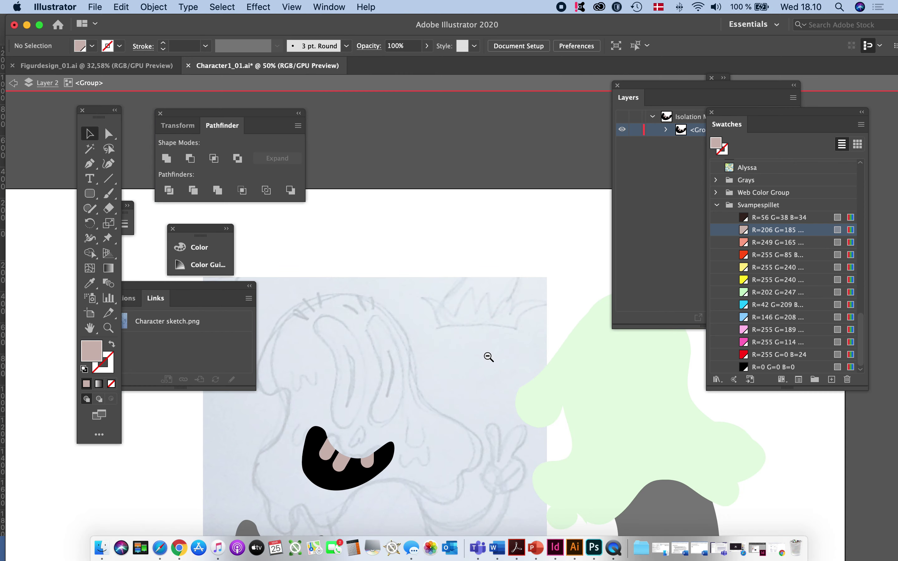
pyautogui.moveTo(429, 435); pyautogui.dragTo(516, 283)
pyautogui.moveTo(478, 349); pyautogui.dragTo(483, 331)
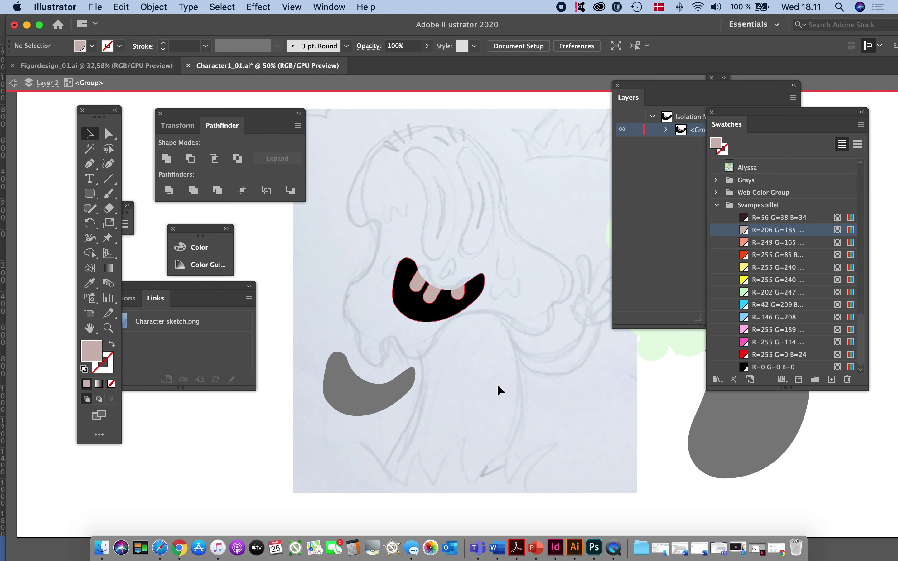
pyautogui.doubleClick(502, 393)
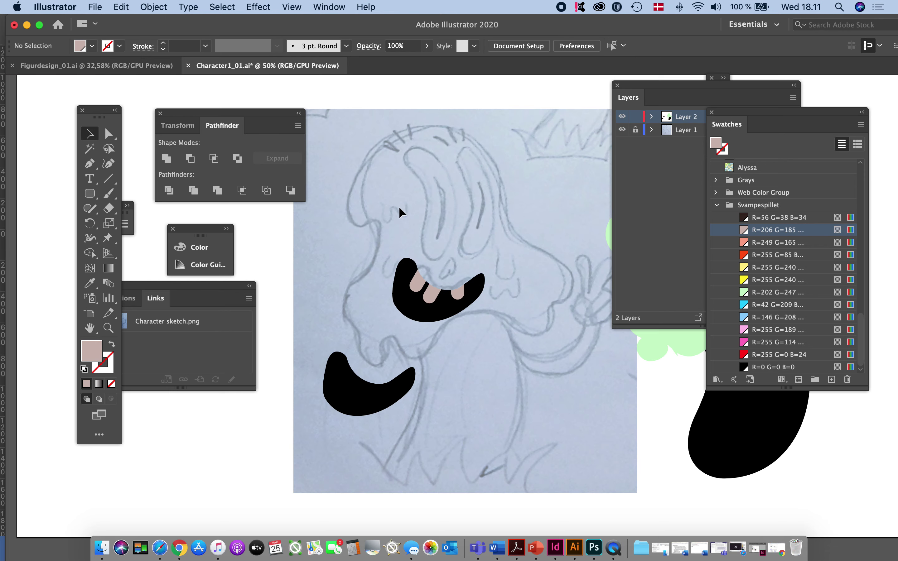
# - Move the spare mouth copy closer to the mouth and turn its fill into a salmon outline using swatch R=249 G=165
pyautogui.click(356, 405)
pyautogui.moveTo(356, 405); pyautogui.dragTo(373, 368)
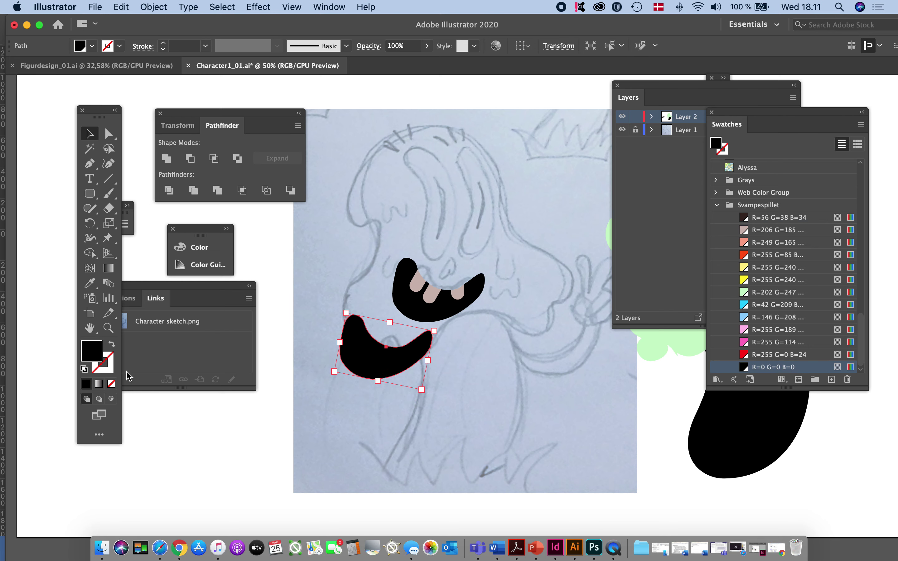
pyautogui.click(111, 345)
pyautogui.click(113, 357)
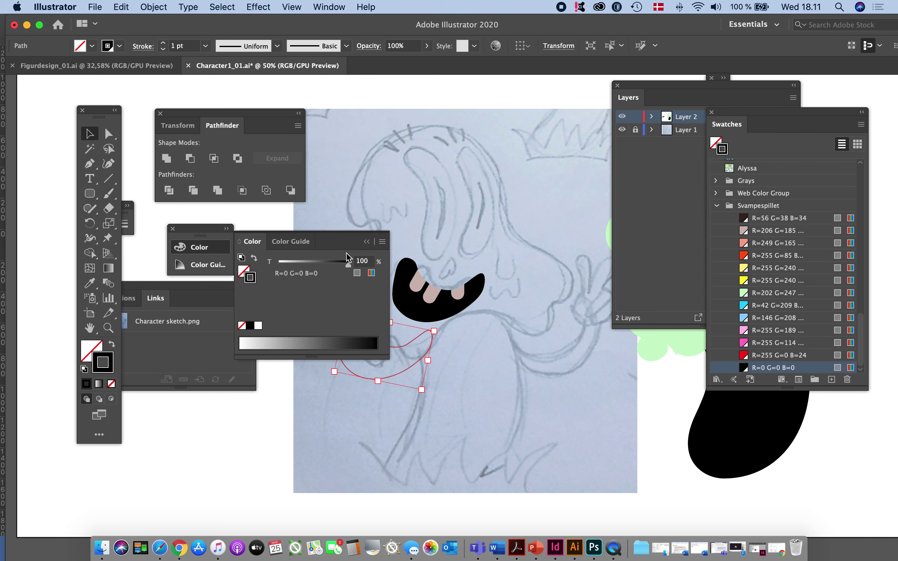
pyautogui.click(367, 241)
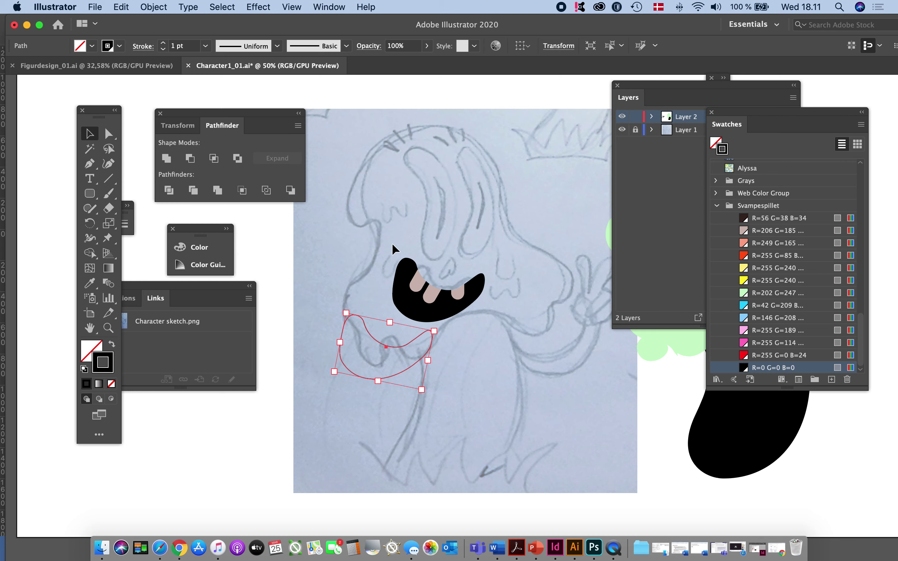
pyautogui.click(744, 243)
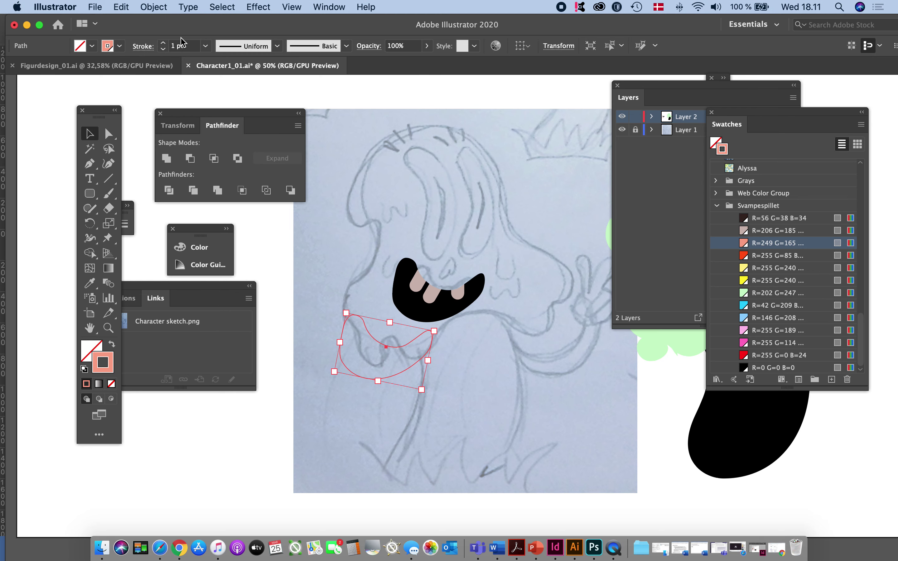
# - Set the outline's stroke weight to 18 pt and place it around the black mouth as lips
pyautogui.click(332, 11)
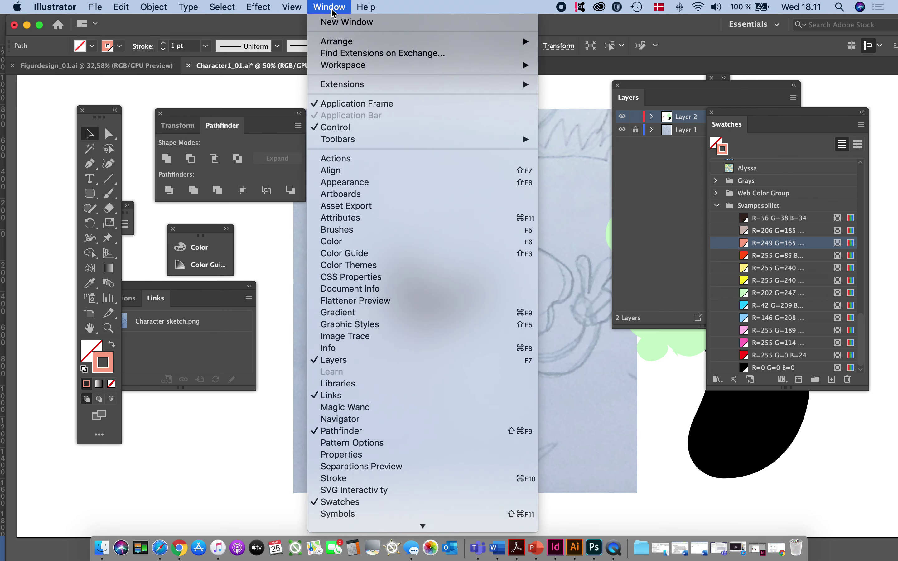
pyautogui.click(321, 479)
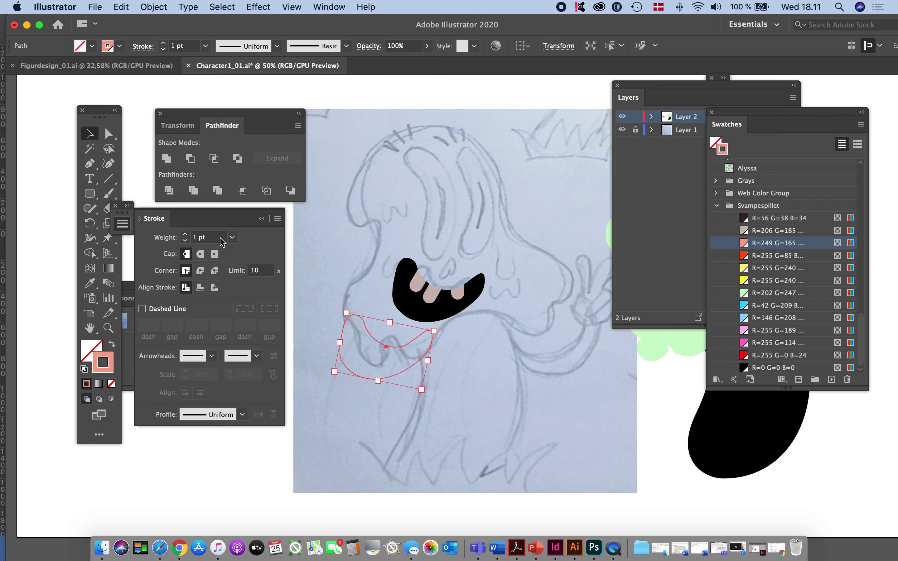
pyautogui.click(232, 237)
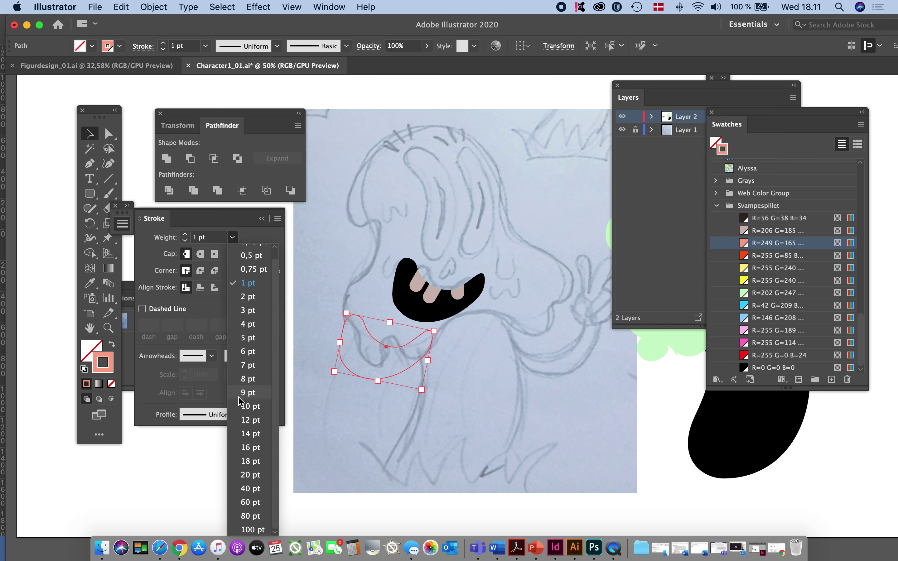
pyautogui.click(245, 394)
pyautogui.click(233, 238)
pyautogui.click(247, 462)
pyautogui.moveTo(381, 342); pyautogui.dragTo(442, 279)
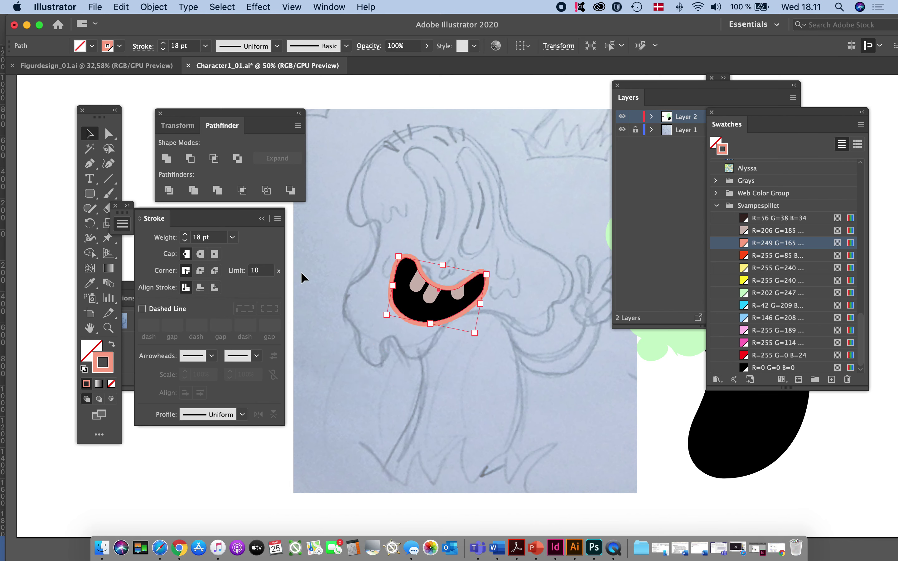
# - Thicken the lip outline's stroke to 60 pt and deselect it
pyautogui.click(233, 238)
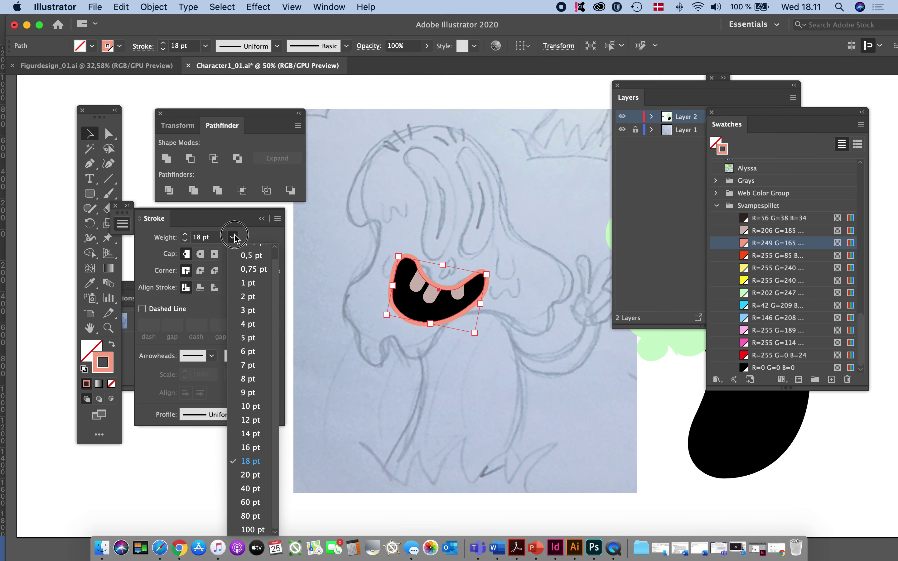
pyautogui.click(251, 502)
pyautogui.click(471, 387)
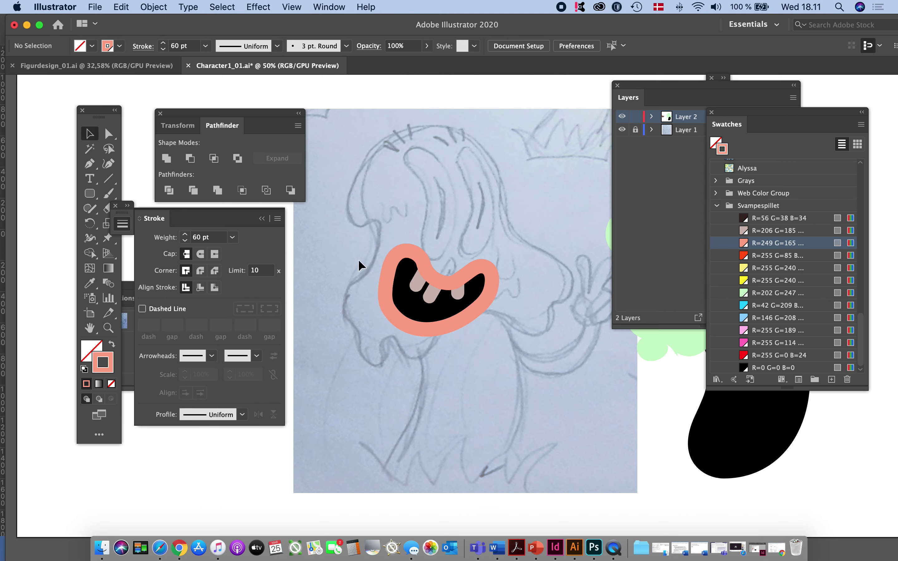
# - Select the mouth, teeth and lip outline together and enlarge them proportionally to about 230 px wide
pyautogui.scroll(-1, 436, 327)
pyautogui.click(408, 289)
pyautogui.click(425, 340)
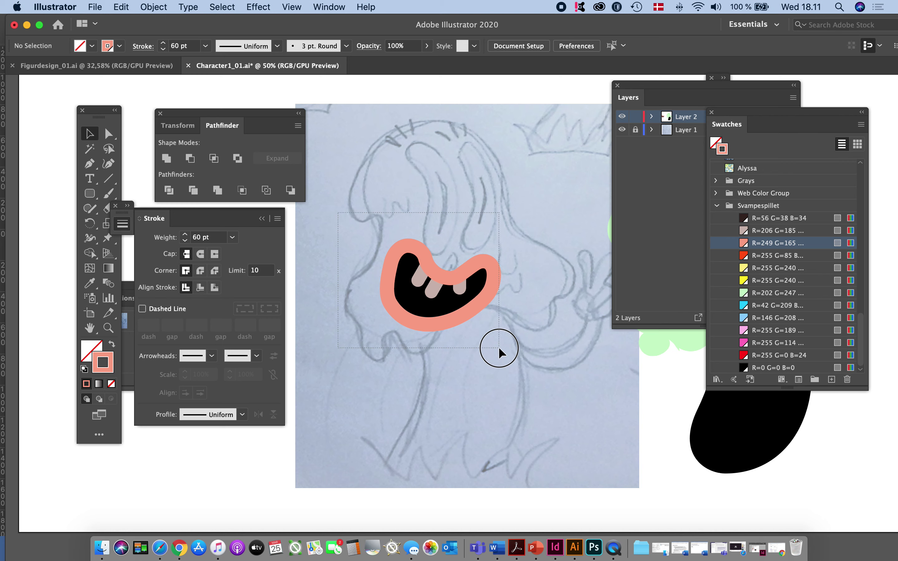
pyautogui.moveTo(499, 349); pyautogui.dragTo(500, 349)
pyautogui.click(512, 374)
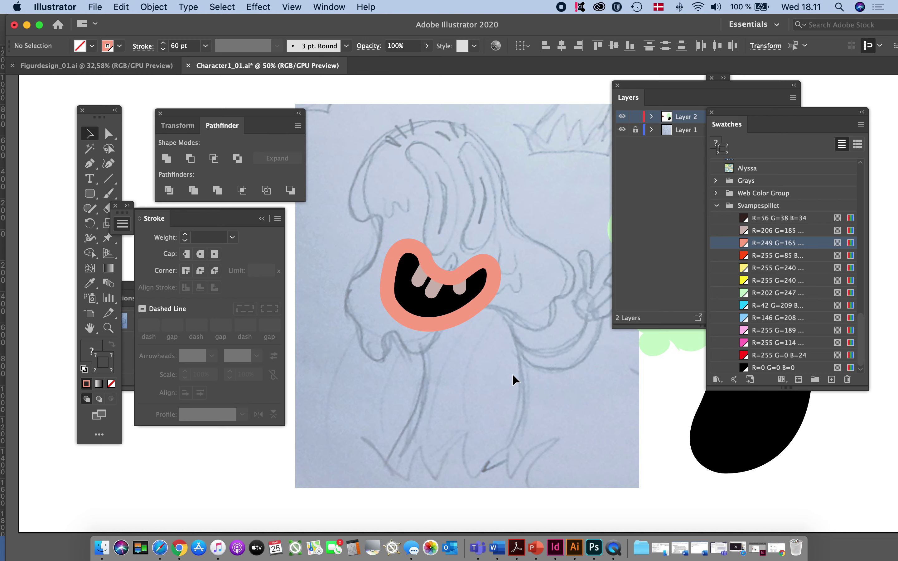
pyautogui.moveTo(382, 254); pyautogui.dragTo(382, 253)
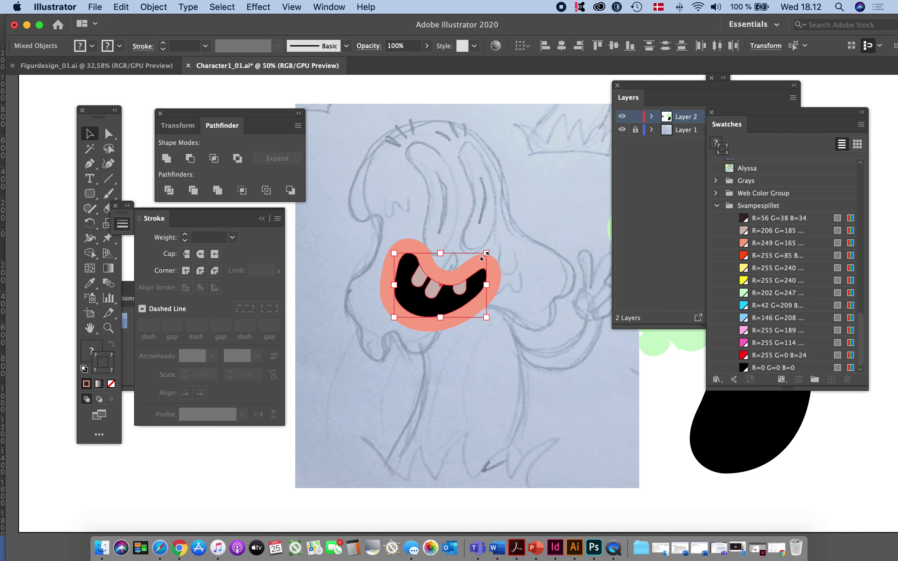
pyautogui.moveTo(487, 253); pyautogui.dragTo(509, 238)
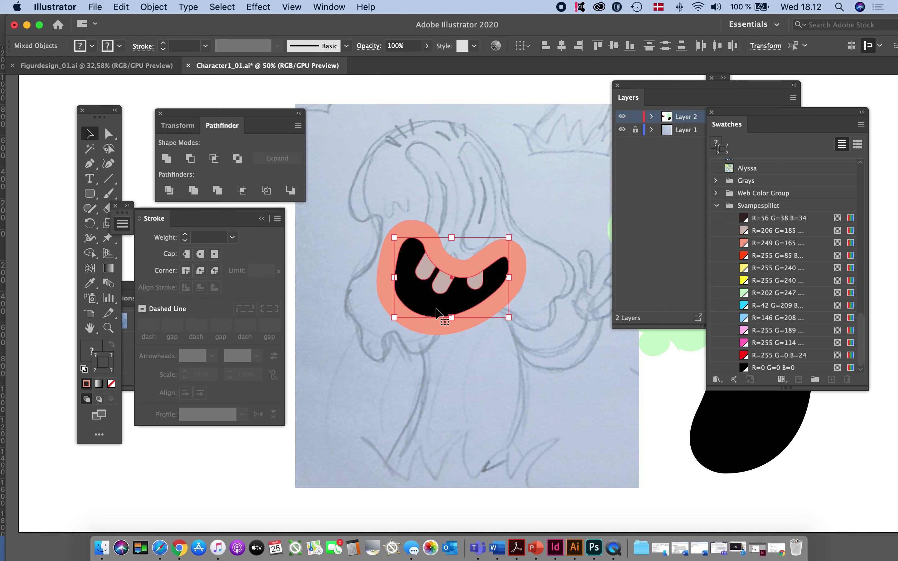
pyautogui.click(805, 46)
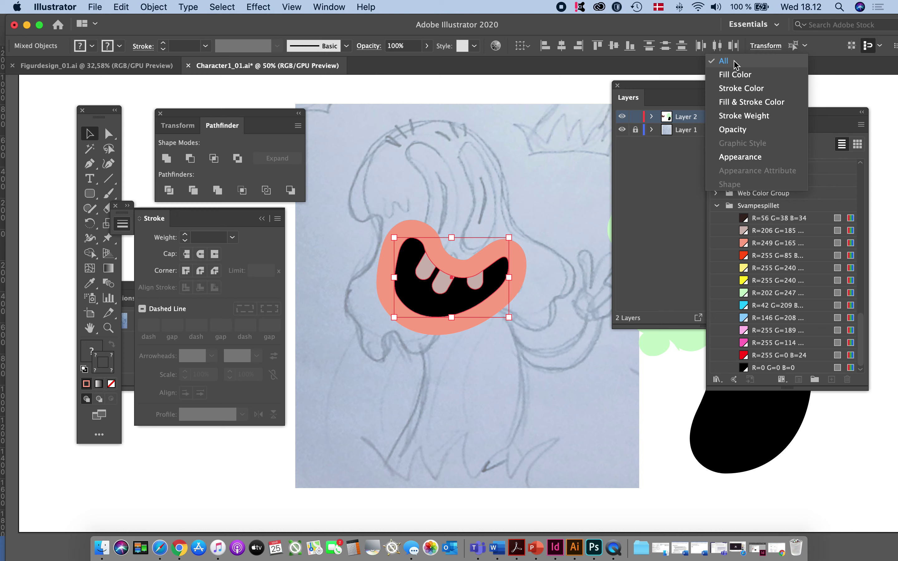
pyautogui.click(733, 74)
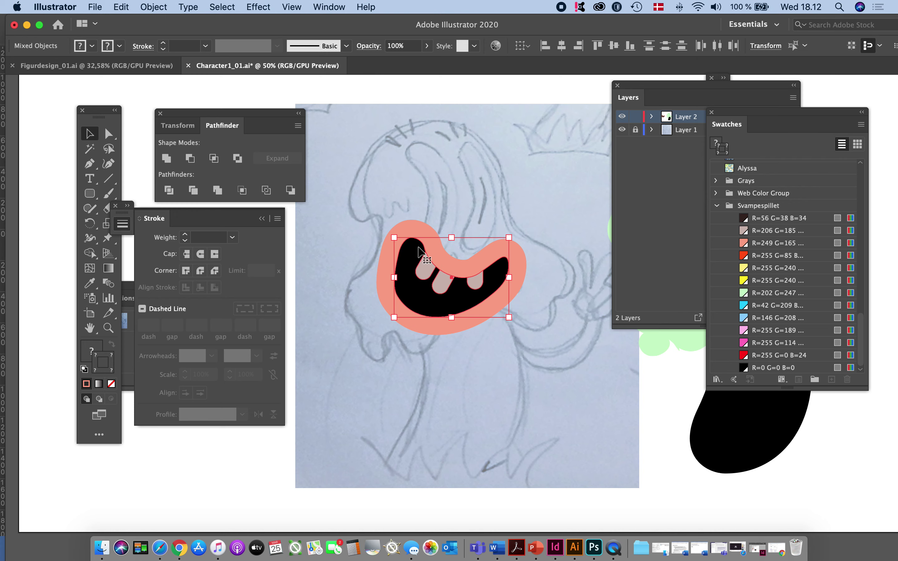
pyautogui.moveTo(509, 238)
pyautogui.mouseDown()
pyautogui.moveTo(465, 261)
pyautogui.moveTo(510, 242)
pyautogui.mouseUp()
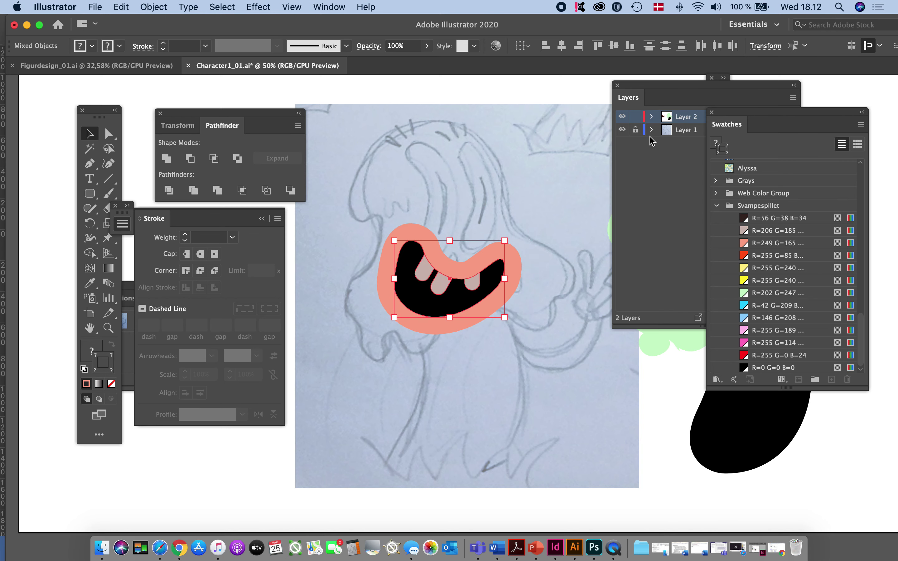
# - Show the Transform options for the selected mouth and lips and turn off Scale Strokes & Effects
pyautogui.click(804, 45)
pyautogui.click(783, 67)
pyautogui.click(124, 7)
pyautogui.moveTo(341, 5)
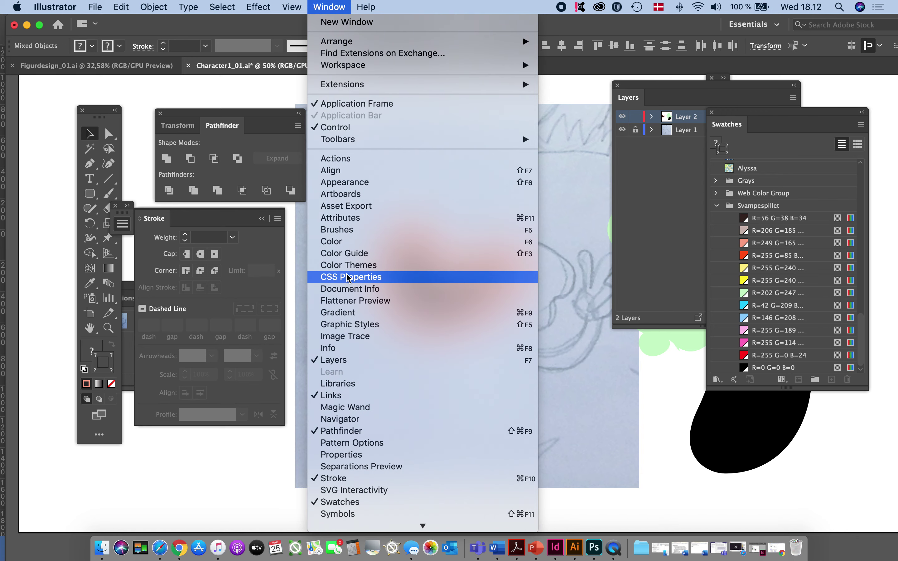
pyautogui.scroll(-5, 367, 314)
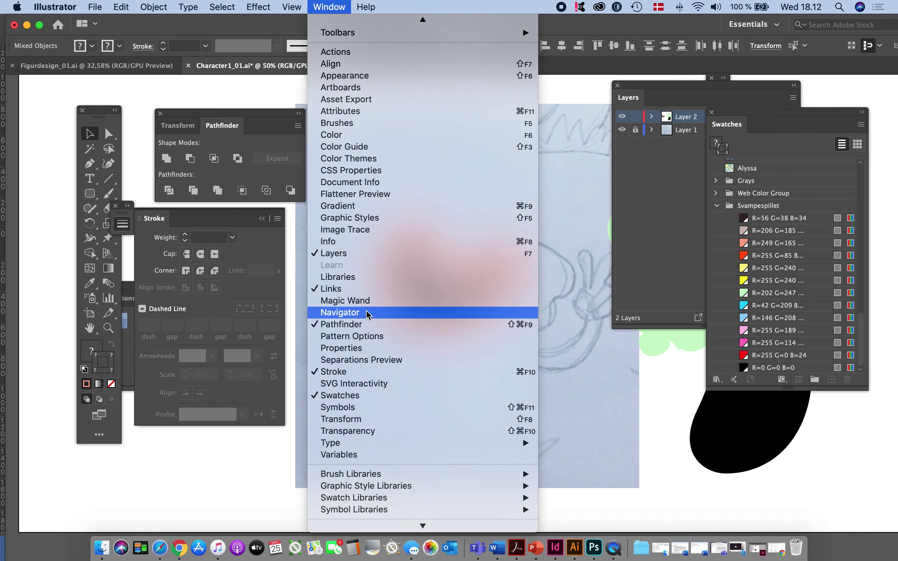
pyautogui.click(358, 419)
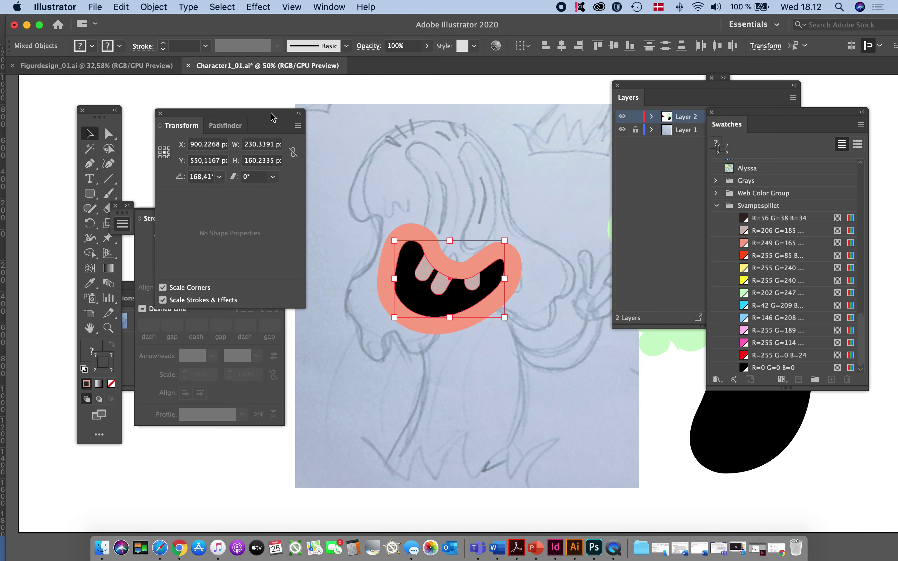
pyautogui.moveTo(271, 113); pyautogui.dragTo(263, 119)
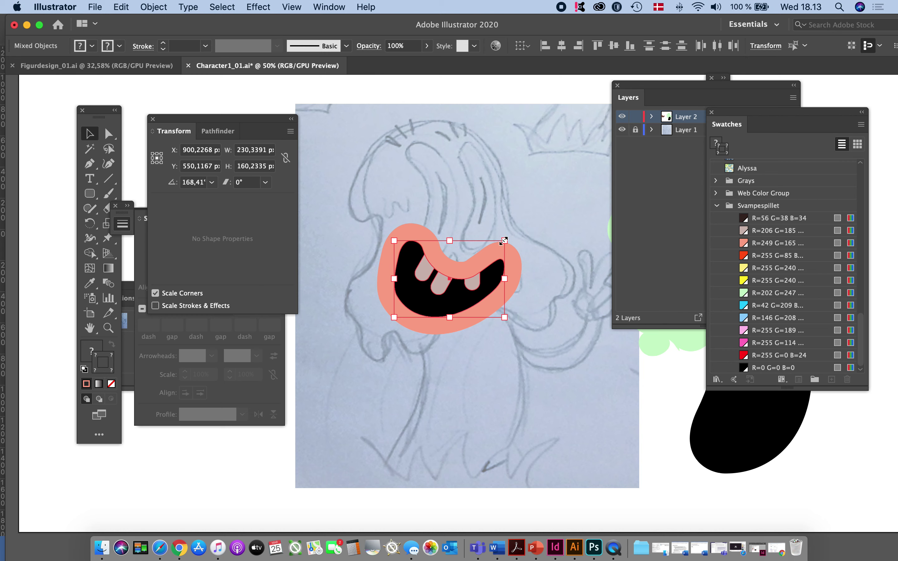
# - Try shrinking the mouth and lips to about 43 px wide with stroke scaling off, and reselect the small shapes
pyautogui.moveTo(504, 241); pyautogui.dragTo(419, 318)
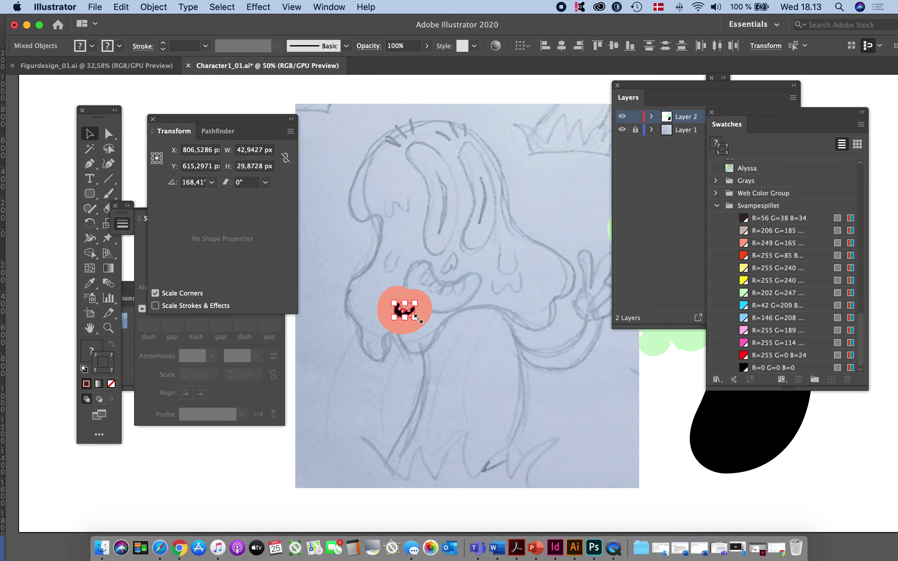
pyautogui.click(426, 345)
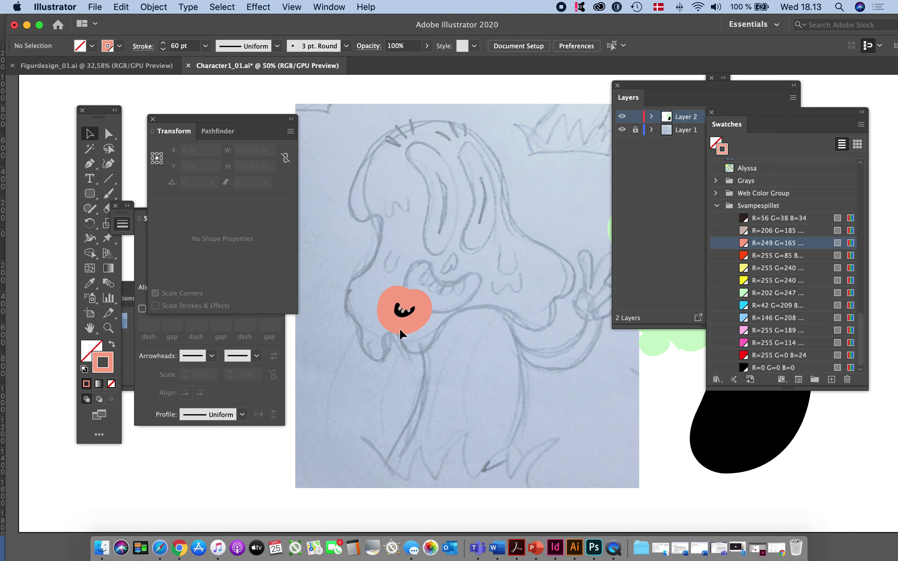
pyautogui.click(400, 309)
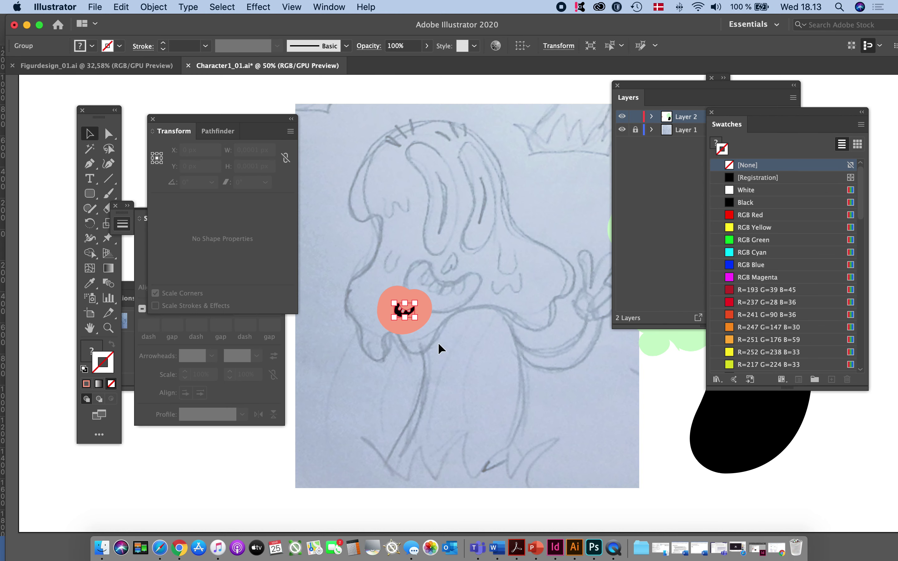
pyautogui.click(257, 388)
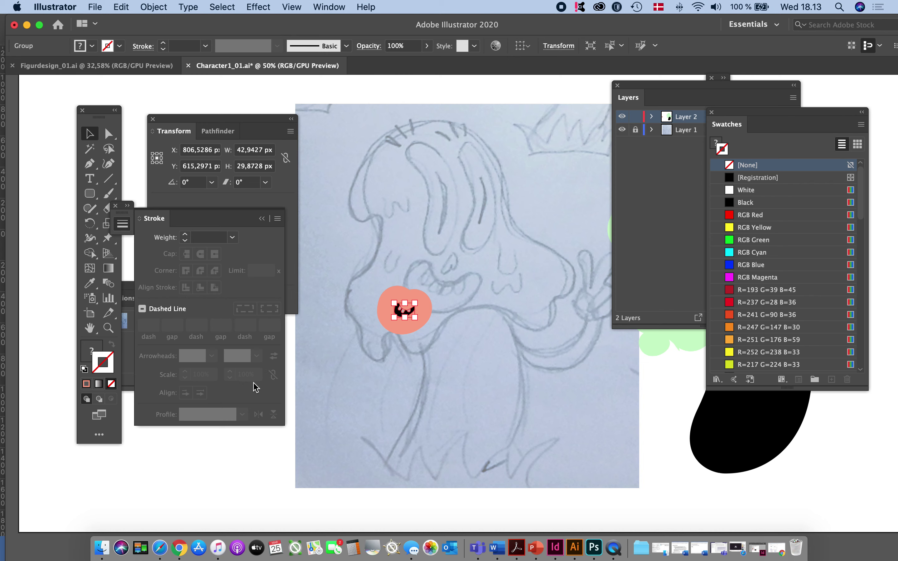
pyautogui.click(497, 243)
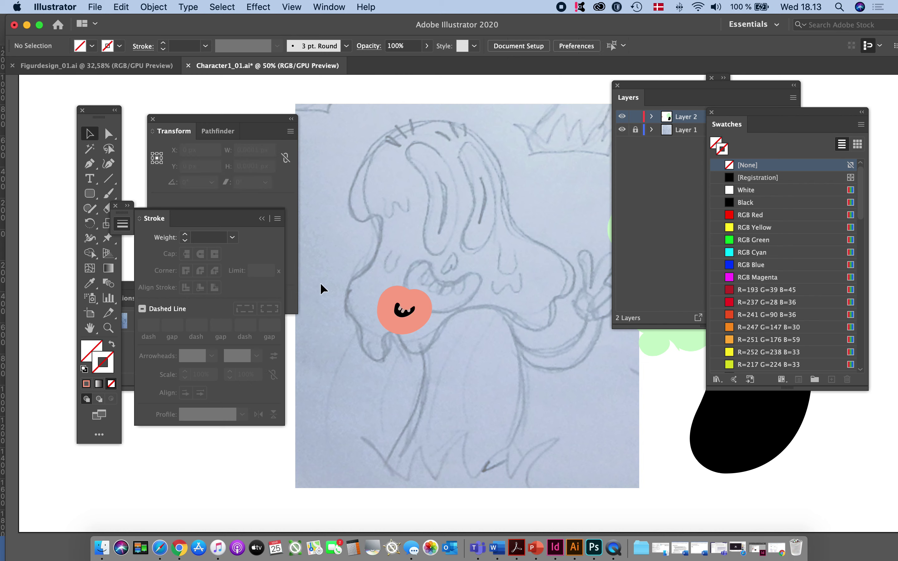
pyautogui.moveTo(383, 265); pyautogui.dragTo(392, 281)
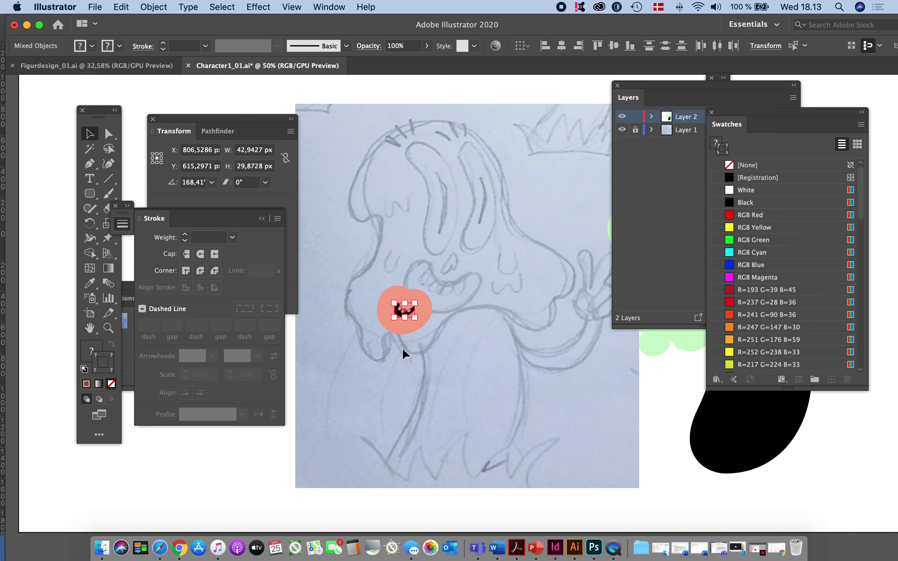
# - Undo the shrinking of the mouth and lips and turn Scale Strokes & Effects back on
pyautogui.press('super+z')
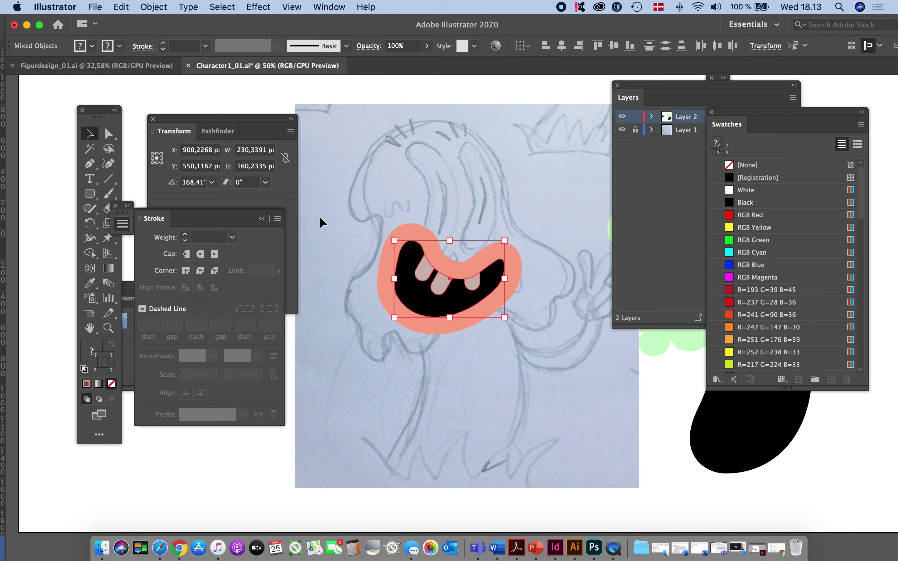
pyautogui.click(293, 200)
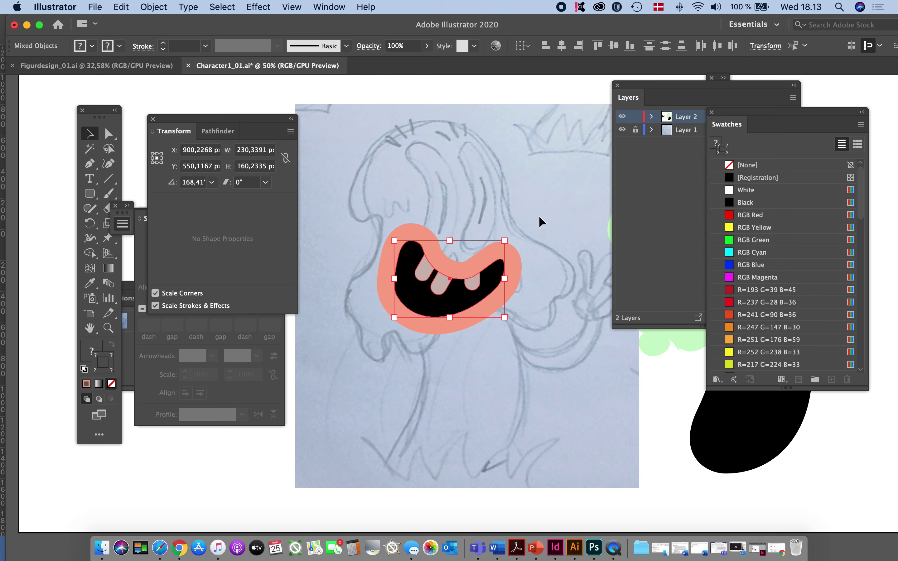
pyautogui.click(542, 207)
# - Expand the fill and stroke of the mouth, teeth and lip outline into filled shapes
pyautogui.click(499, 275)
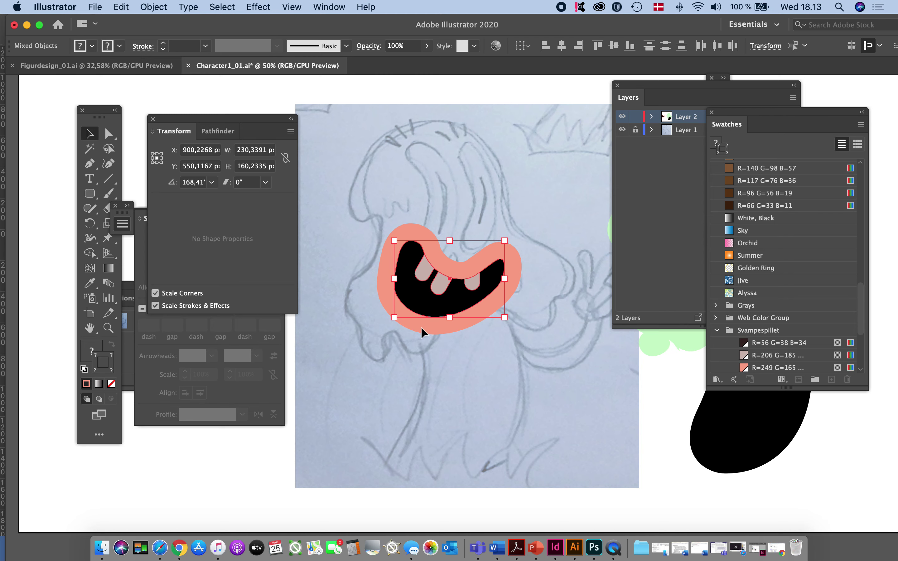
pyautogui.click(160, 7)
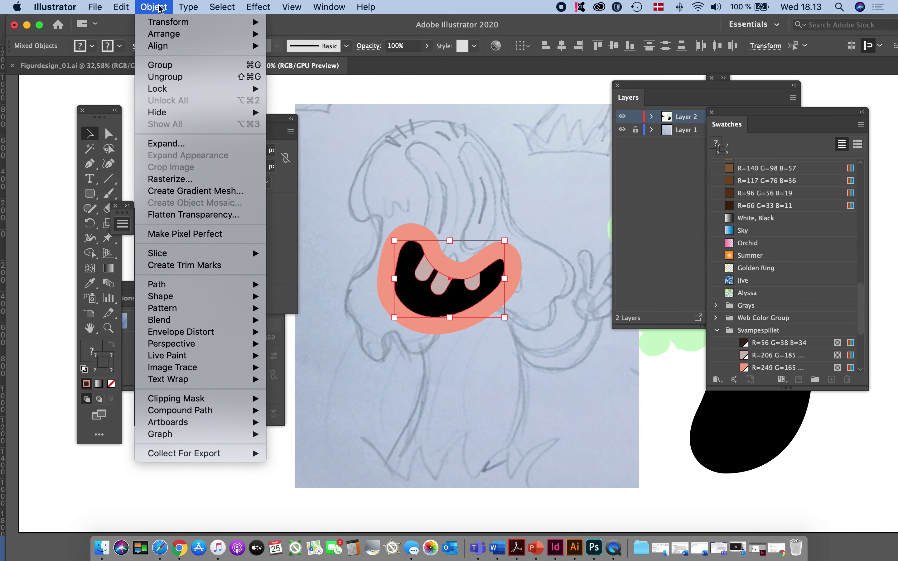
pyautogui.click(152, 144)
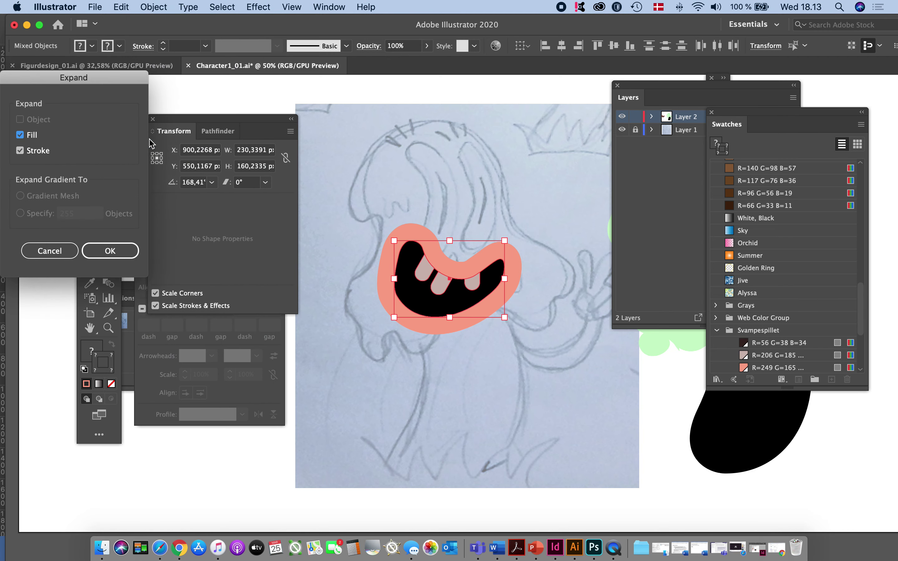
pyautogui.click(102, 255)
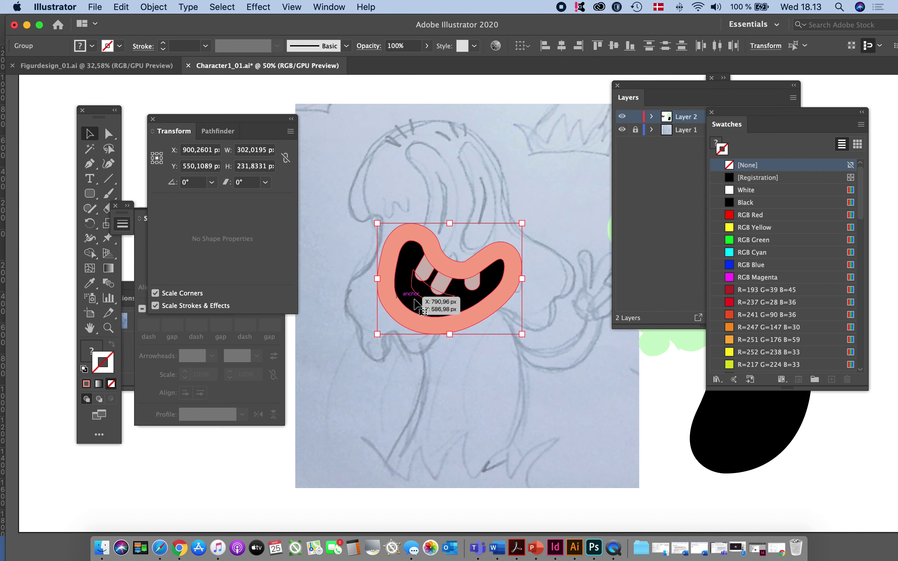
# - Select the expanded lips and the mouth group separately to inspect them, and select both together
pyautogui.click(450, 365)
pyautogui.click(441, 321)
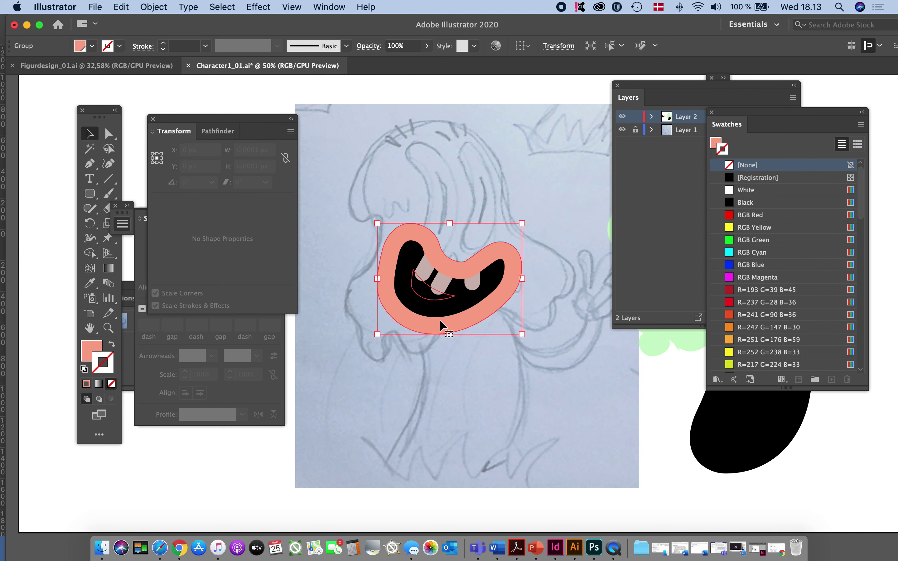
pyautogui.click(496, 403)
pyautogui.click(438, 295)
pyautogui.moveTo(524, 366); pyautogui.dragTo(358, 228)
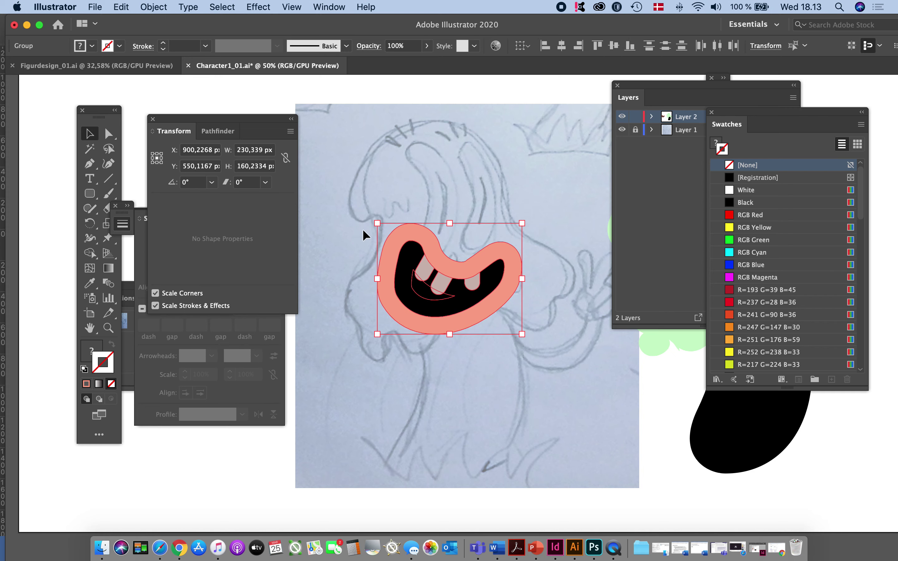
# - Show the Expand command for the selected mouth and lips, and deselect the artwork
pyautogui.click(154, 7)
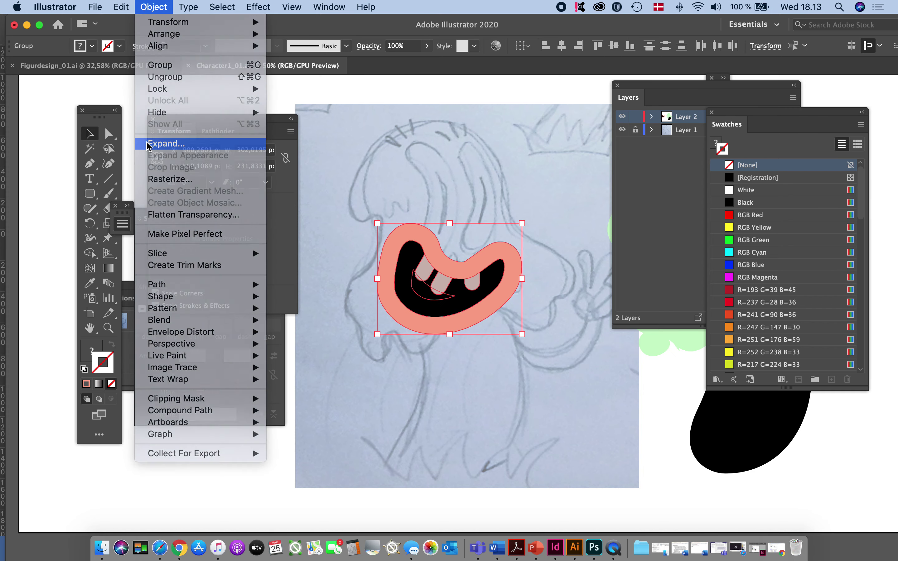
pyautogui.click(57, 98)
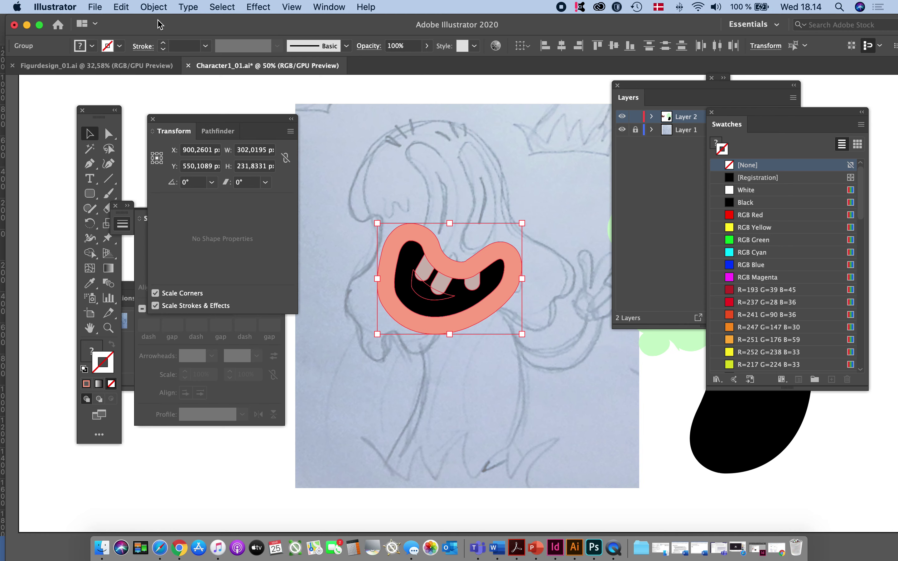
pyautogui.click(154, 7)
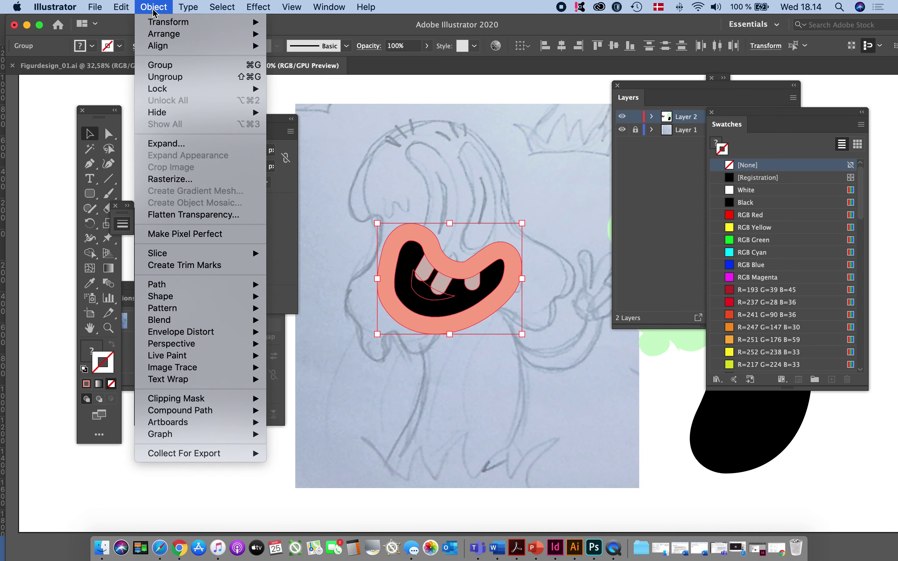
pyautogui.click(171, 146)
pyautogui.click(476, 367)
# - Inspect the expanded lips group and its compound path in isolation mode, and return to the full artwork
pyautogui.doubleClick(462, 267)
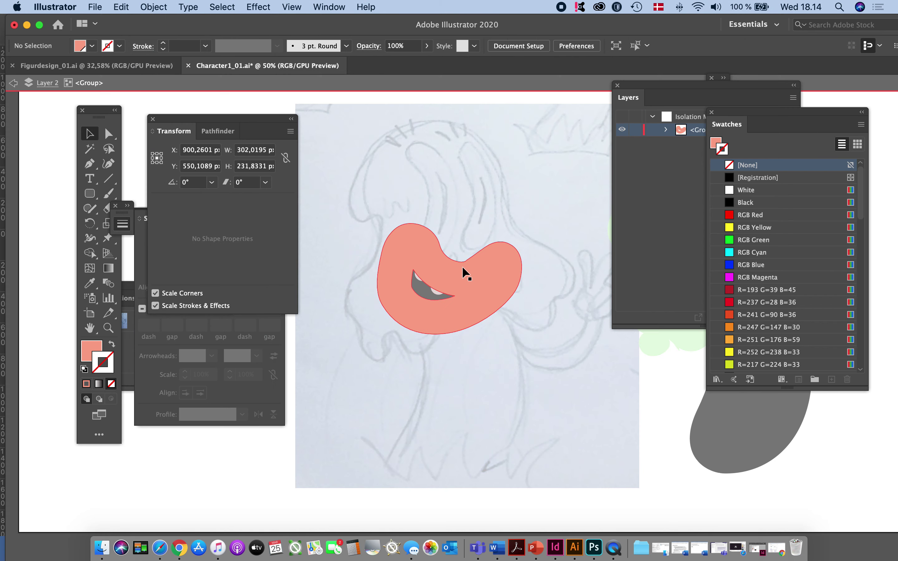
pyautogui.doubleClick(463, 267)
pyautogui.click(463, 267)
pyautogui.click(480, 365)
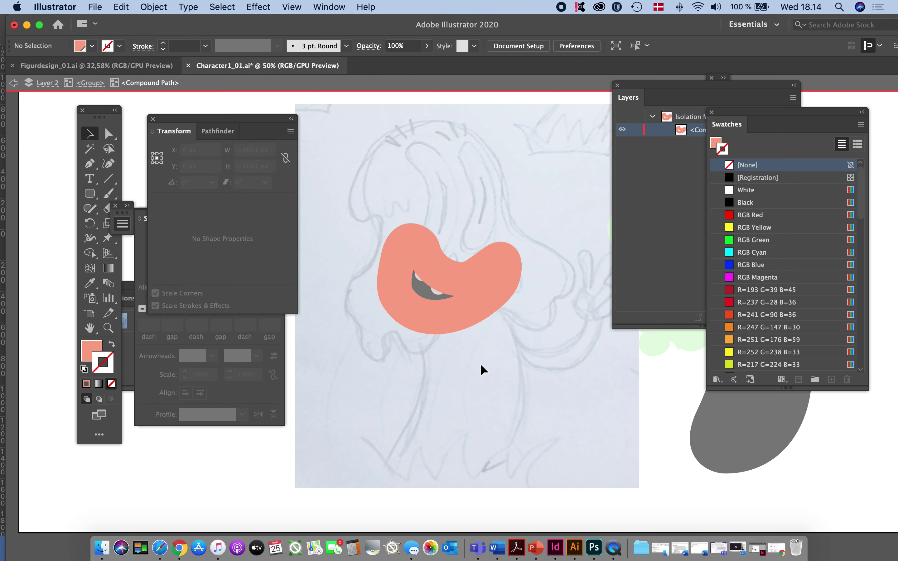
pyautogui.click(466, 299)
pyautogui.doubleClick(468, 388)
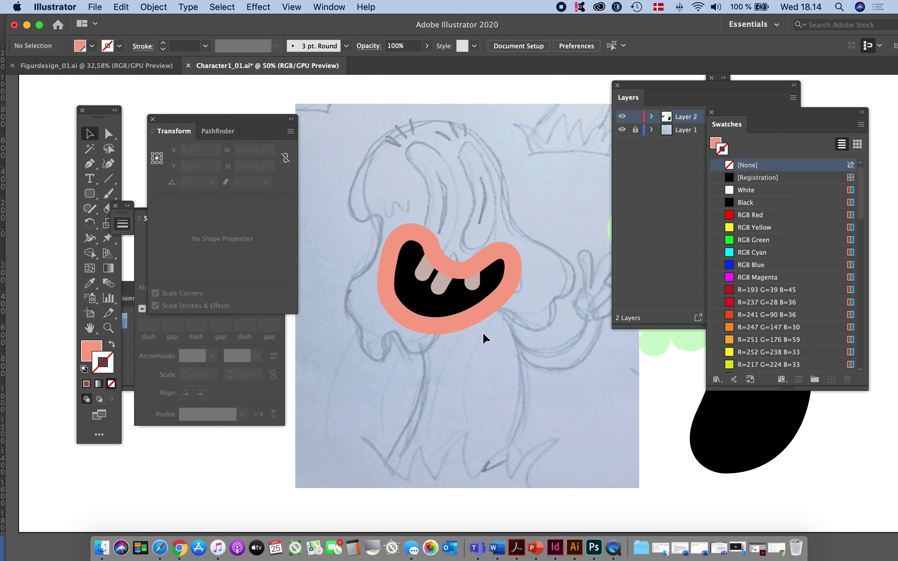
# - Move the lips temporarily below the black mouth to inspect their anchor points, and undo the move
pyautogui.click(483, 315)
pyautogui.click(484, 374)
pyautogui.click(482, 319)
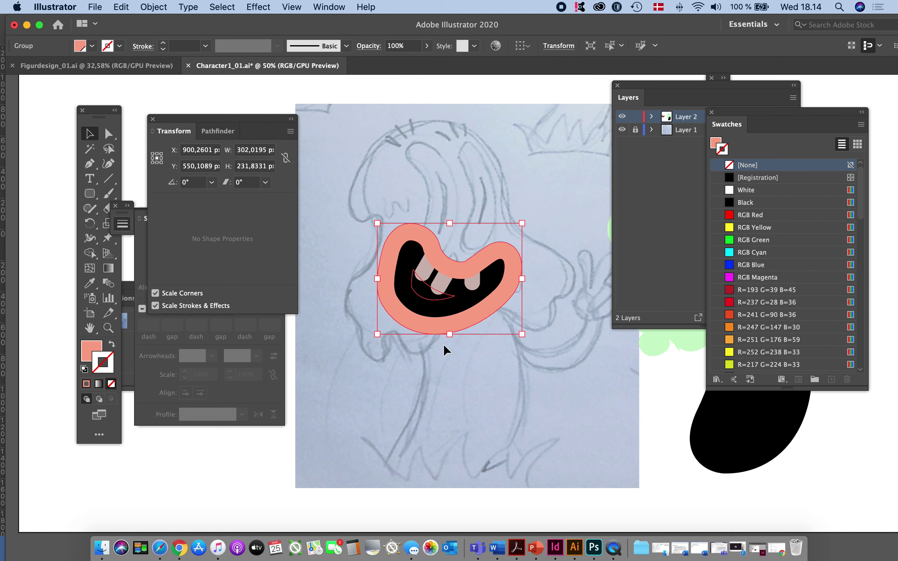
pyautogui.moveTo(493, 300); pyautogui.dragTo(495, 398)
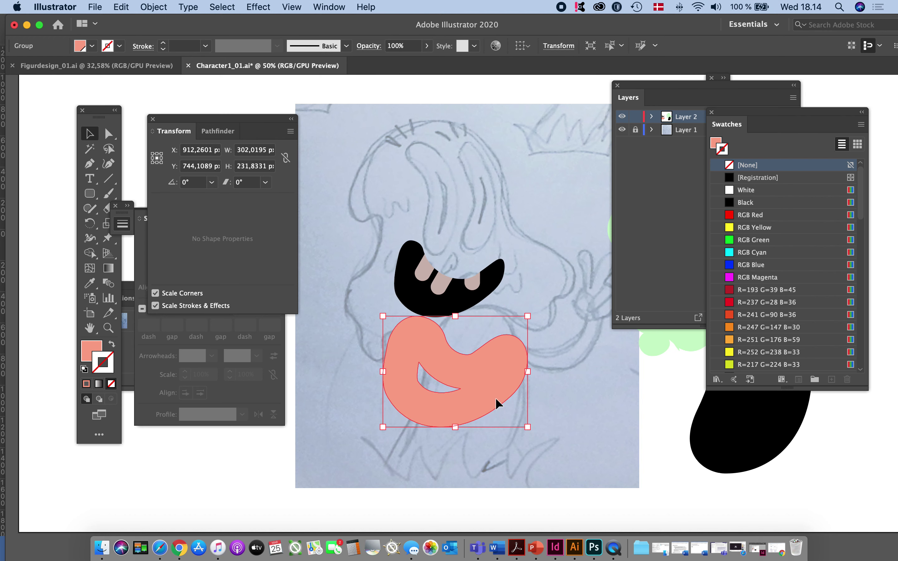
pyautogui.press('a')
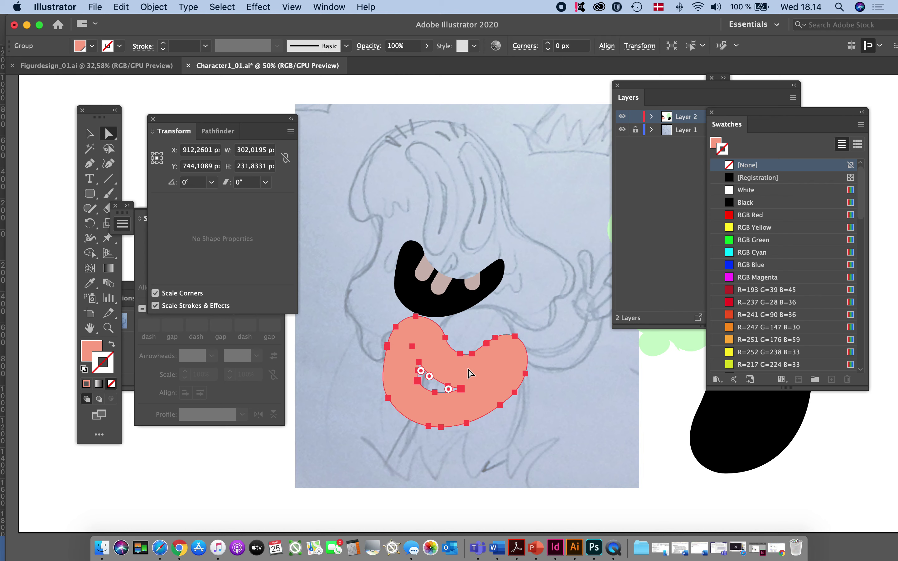
pyautogui.press('super+z')
# - Select the mouth, teeth and lips together and scale them down proportionally to about 191 px wide
pyautogui.click(465, 390)
pyautogui.moveTo(375, 214); pyautogui.dragTo(533, 373)
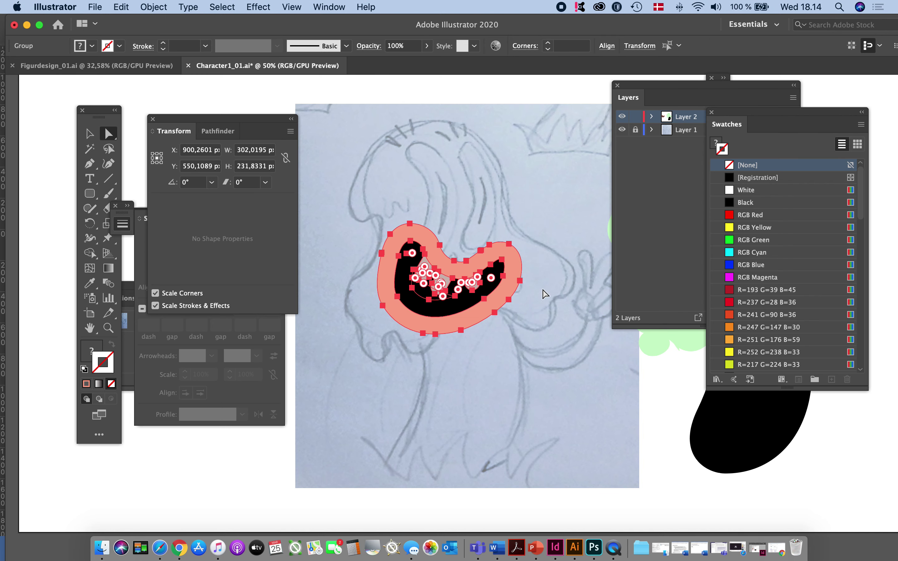
pyautogui.press('v')
pyautogui.press('a')
pyautogui.press('v')
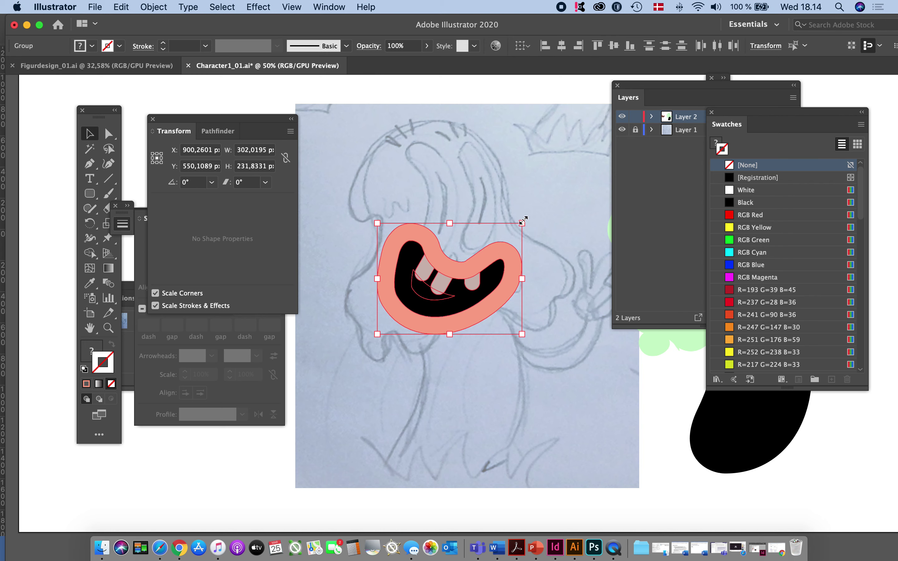
pyautogui.moveTo(522, 222); pyautogui.dragTo(504, 237)
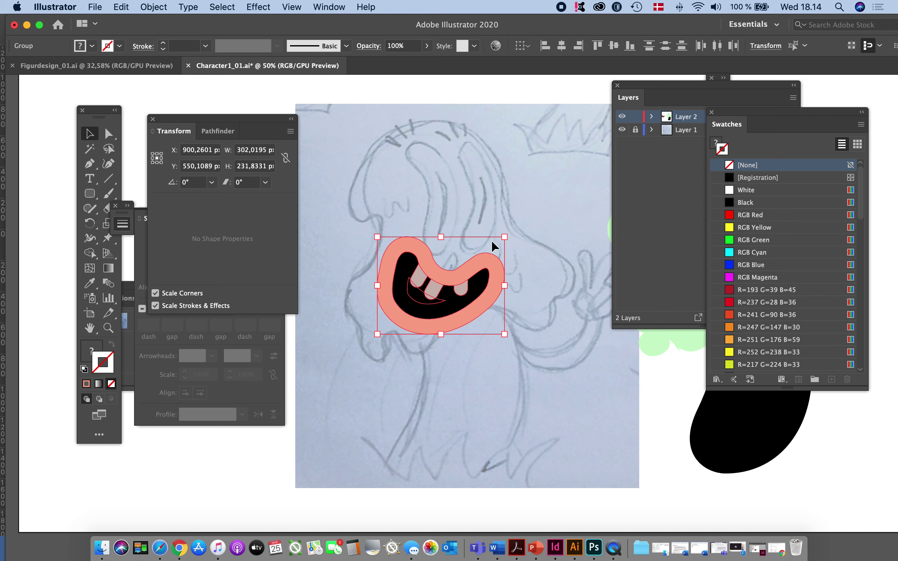
pyautogui.moveTo(457, 273); pyautogui.dragTo(494, 251)
pyautogui.moveTo(542, 216); pyautogui.dragTo(506, 243)
pyautogui.moveTo(497, 278); pyautogui.dragTo(487, 278)
# - Move the selected mouth, teeth and lips onto the middle of the light-green head shape and deselect them
pyautogui.moveTo(546, 349); pyautogui.dragTo(423, 360)
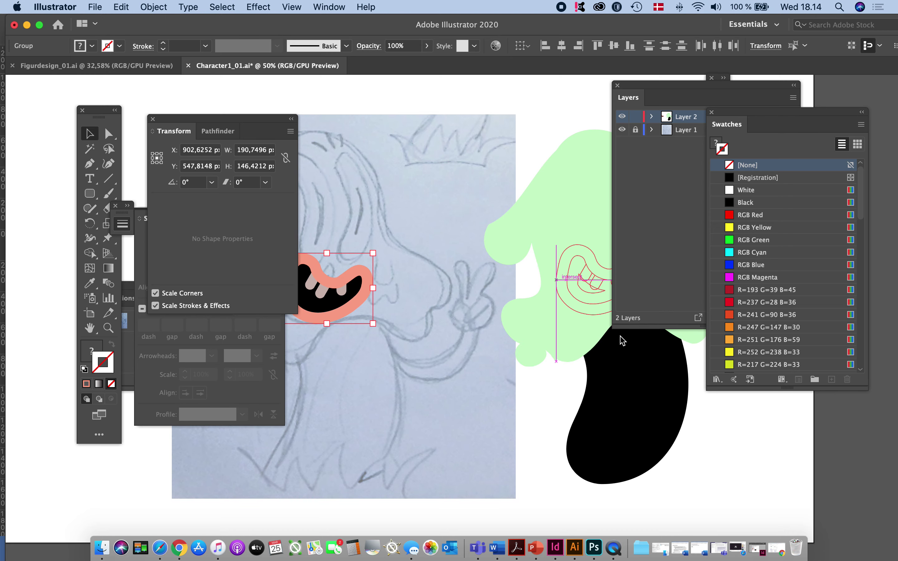
pyautogui.moveTo(586, 348)
pyautogui.mouseDown()
pyautogui.moveTo(501, 359)
pyautogui.moveTo(598, 363)
pyautogui.mouseUp()
pyautogui.keyDown('alt'); pyautogui.keyDown('super'); pyautogui.click(509, 378); pyautogui.keyUp('super'); pyautogui.keyUp('alt')
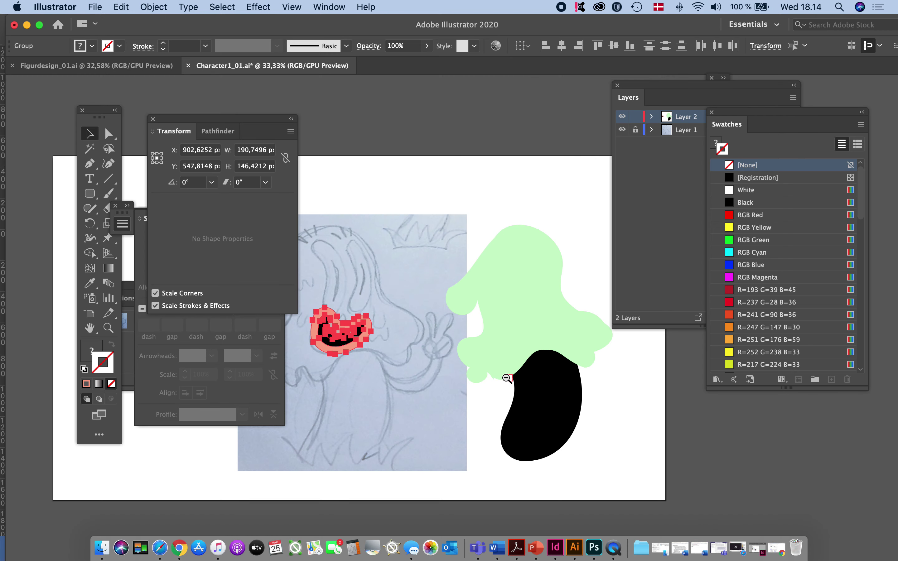
pyautogui.moveTo(504, 362); pyautogui.dragTo(504, 324)
pyautogui.moveTo(365, 298); pyautogui.dragTo(545, 288)
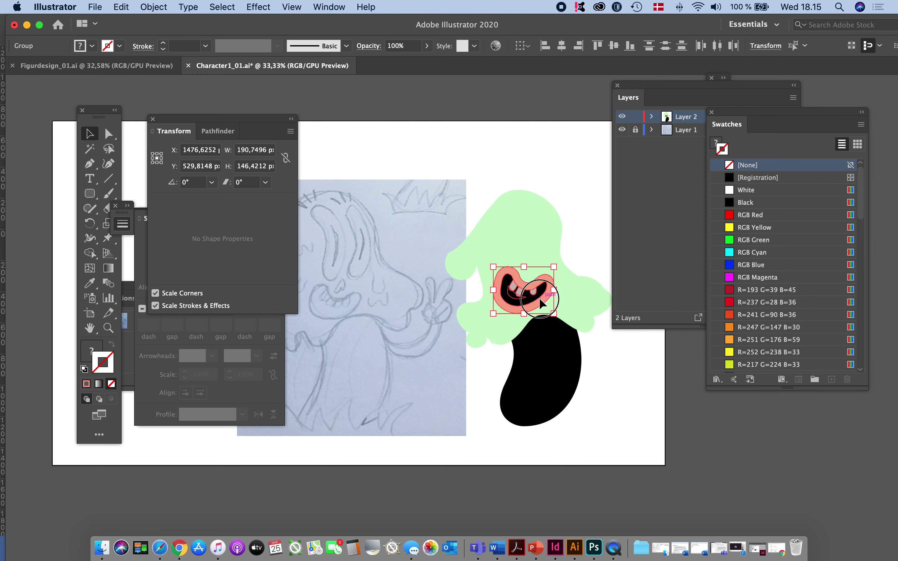
pyautogui.click(473, 366)
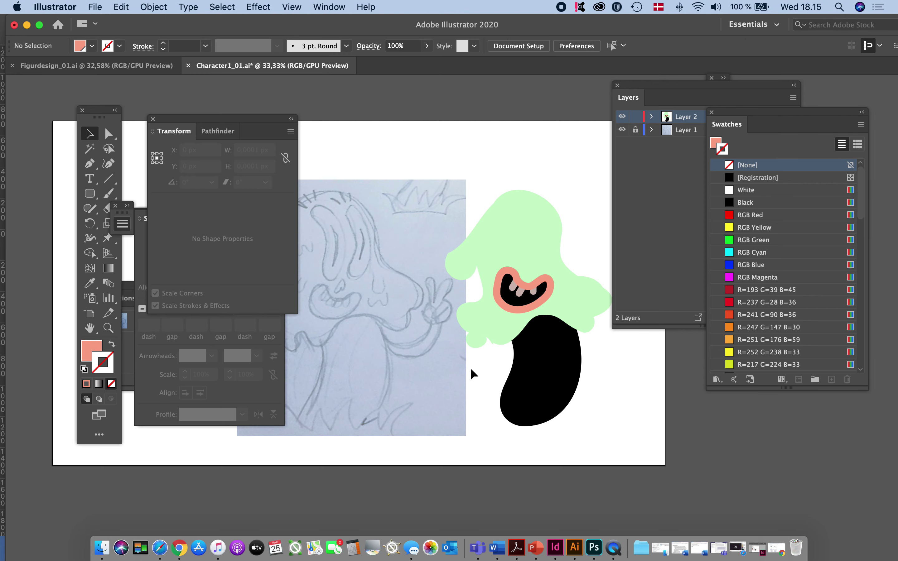
# - Try narrowing only the lips on the green head to about 167 px, keeping their height
pyautogui.click(551, 288)
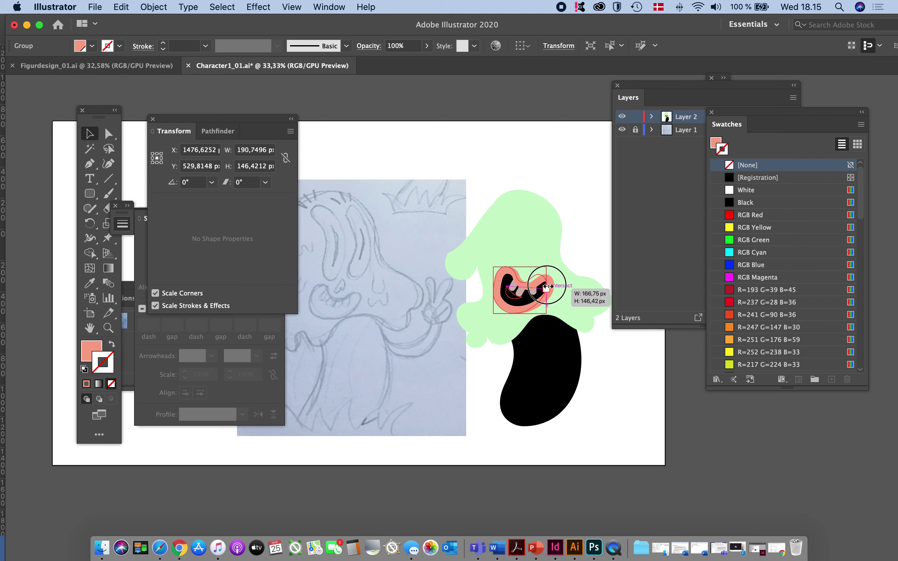
pyautogui.click(440, 349)
pyautogui.moveTo(416, 275); pyautogui.dragTo(427, 259)
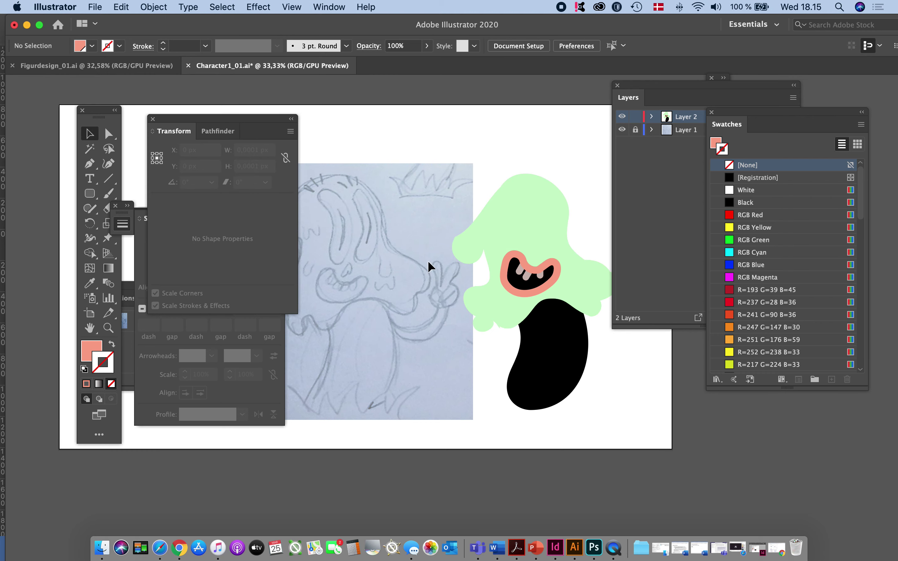